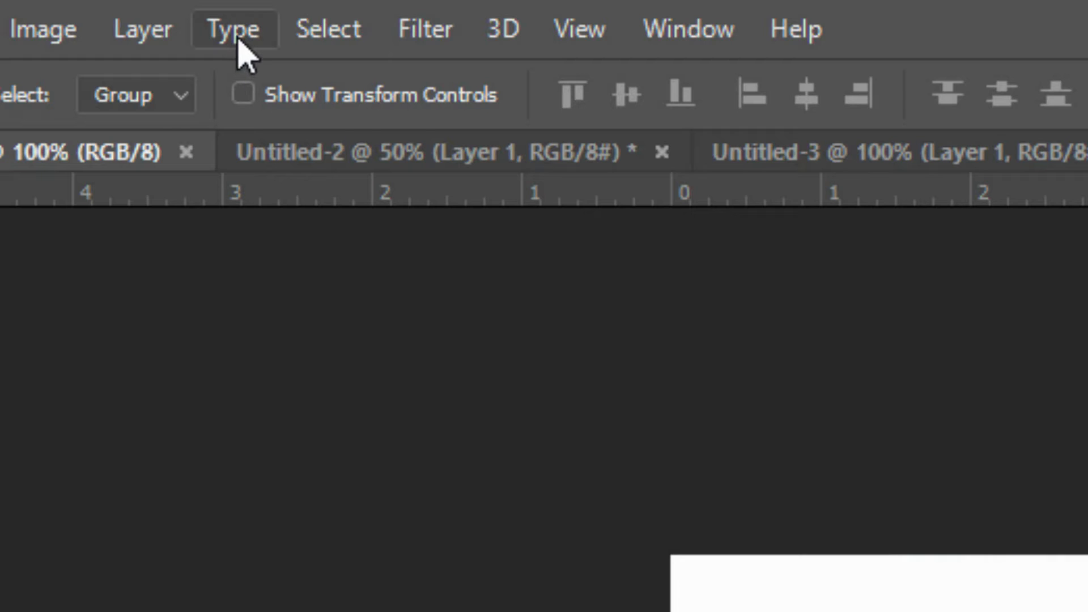
Run Match Font on the Adobe logo image, fitting the selection box tightly around the word Adobe.
{"action": "left_click", "coordinate": [238, 40]}
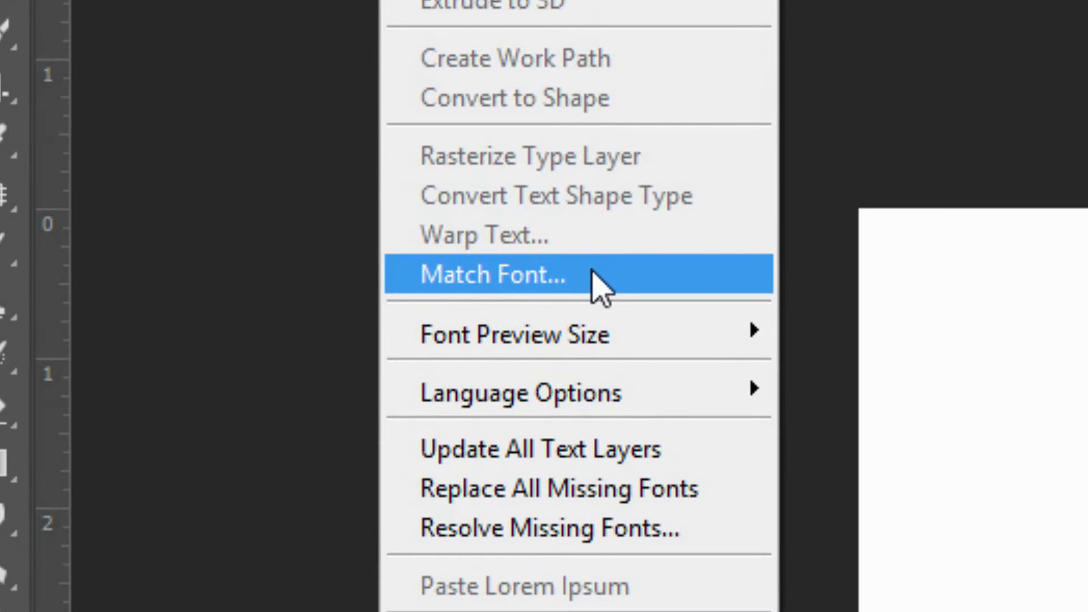
{"action": "left_click", "coordinate": [592, 271]}
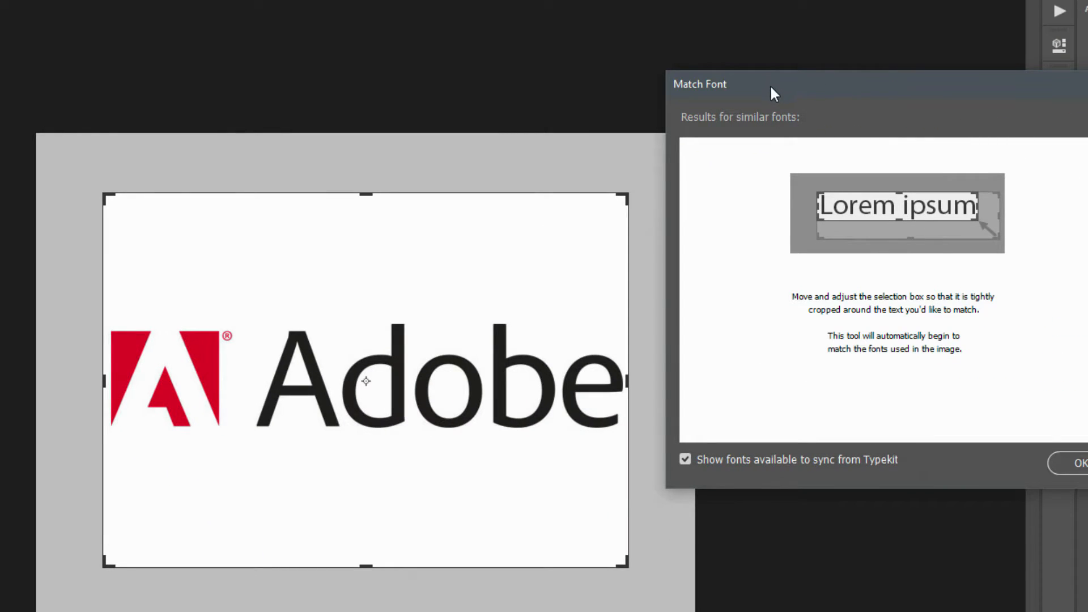
{"action": "left_click_drag", "start_coordinate": [771, 86], "coordinate": [743, 47]}
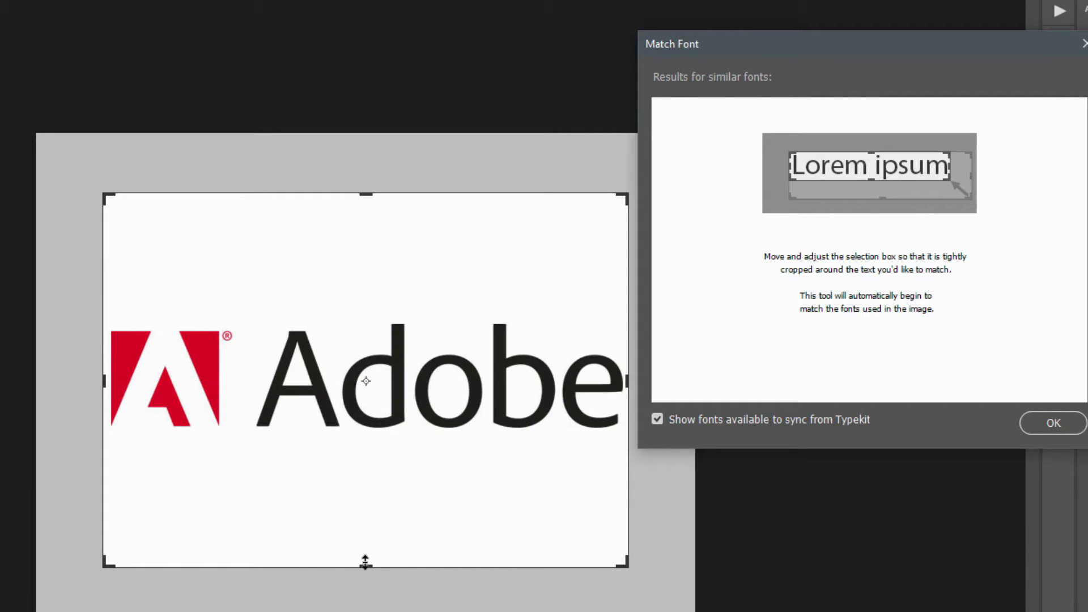
{"action": "left_click_drag", "start_coordinate": [364, 562], "coordinate": [380, 425]}
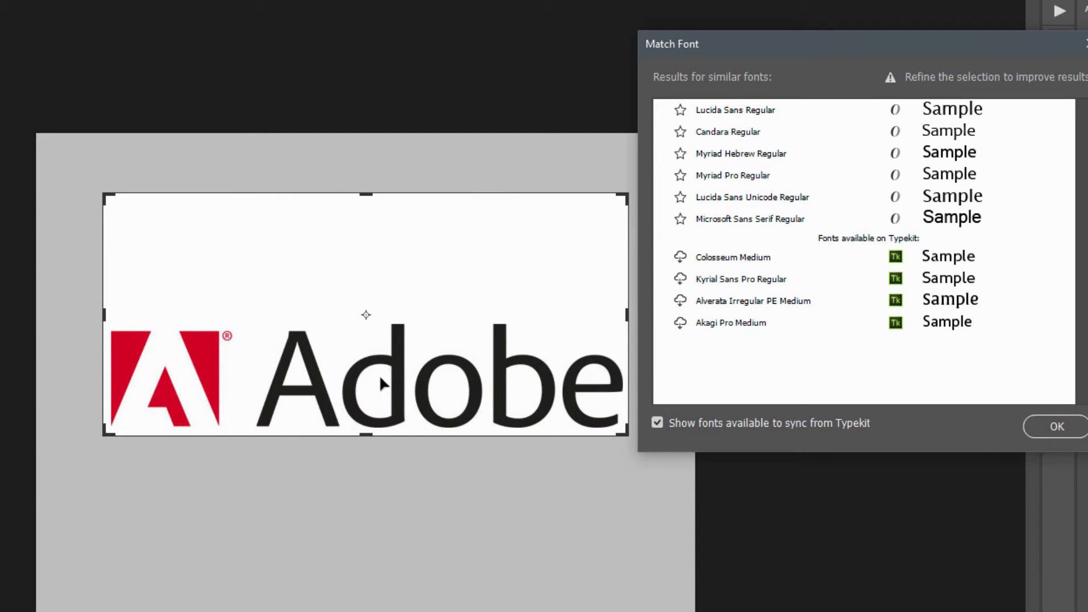
{"action": "left_click_drag", "start_coordinate": [371, 197], "coordinate": [383, 319]}
{"action": "left_click_drag", "start_coordinate": [104, 374], "coordinate": [243, 390]}
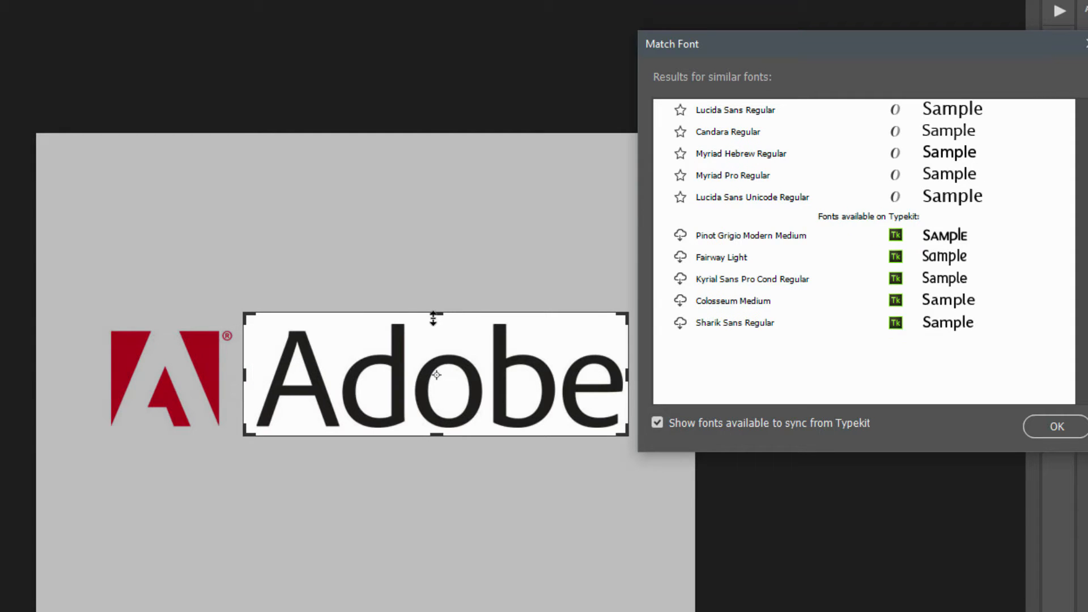
{"action": "left_click_drag", "start_coordinate": [437, 313], "coordinate": [439, 321]}
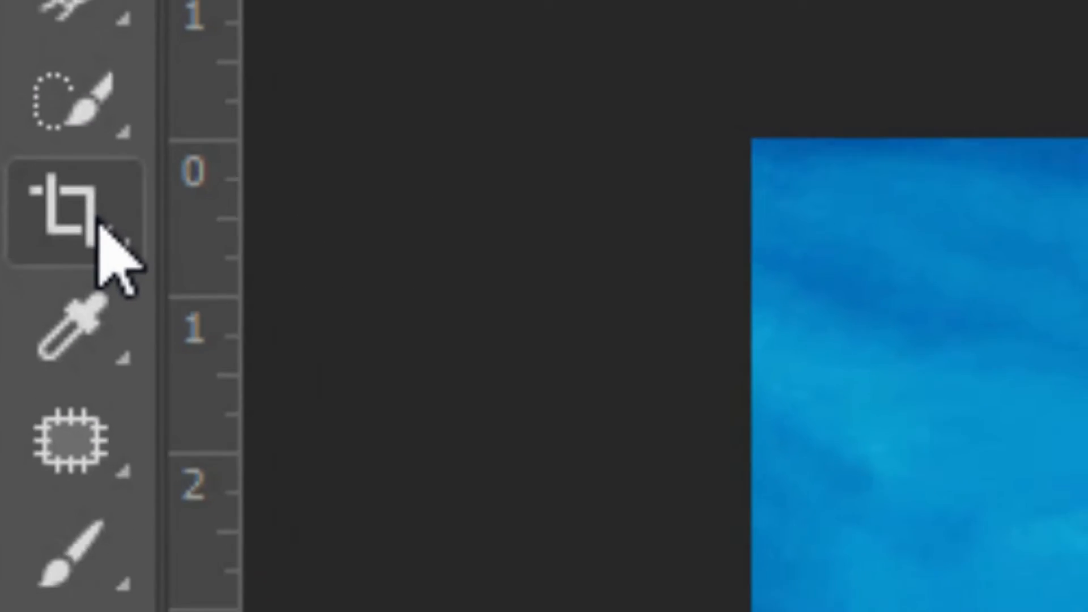
Extend the beach pier photo slightly beyond all four edges with a content-aware crop.
{"action": "left_click", "coordinate": [136, 272]}
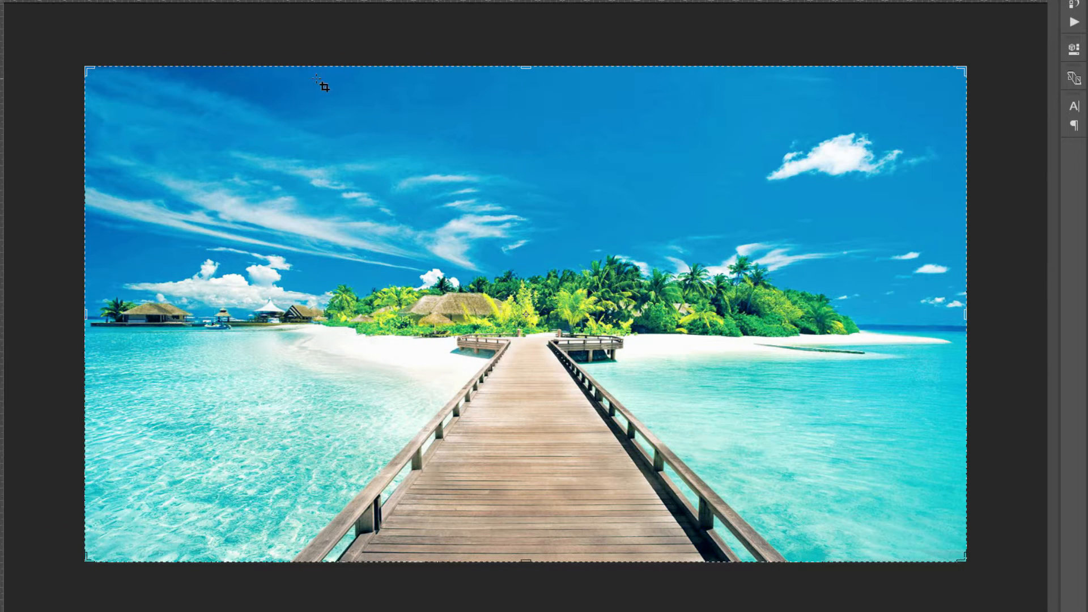
{"action": "left_click_drag", "start_coordinate": [527, 68], "coordinate": [526, 54]}
{"action": "left_click_drag", "start_coordinate": [525, 573], "coordinate": [529, 581]}
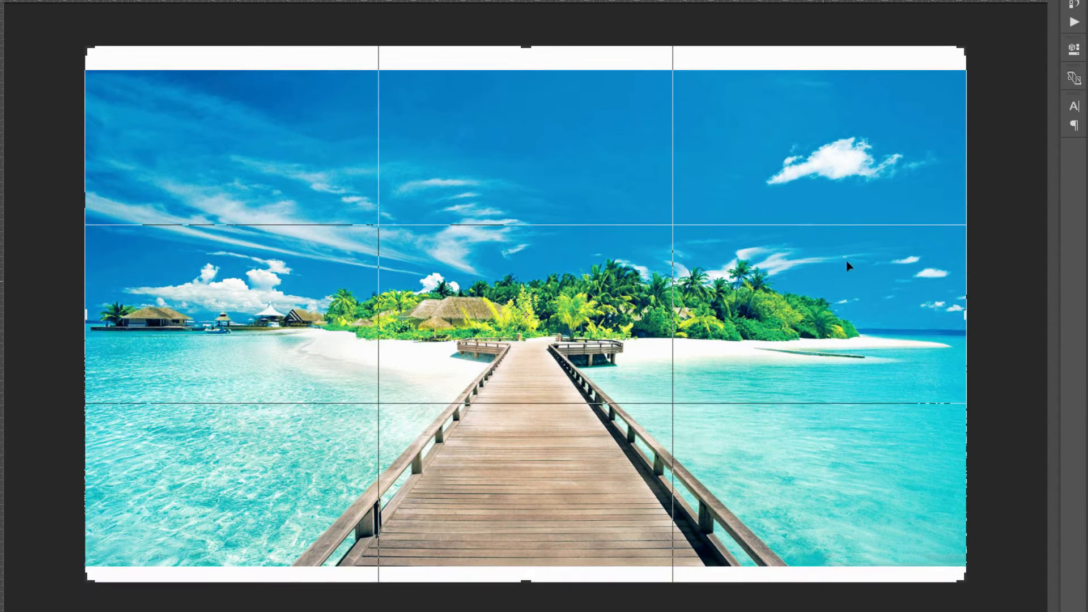
{"action": "mouse_move", "coordinate": [963, 311]}
{"action": "left_mouse_down"}
{"action": "mouse_move", "coordinate": [981, 283]}
{"action": "mouse_move", "coordinate": [973, 302]}
{"action": "left_mouse_up"}
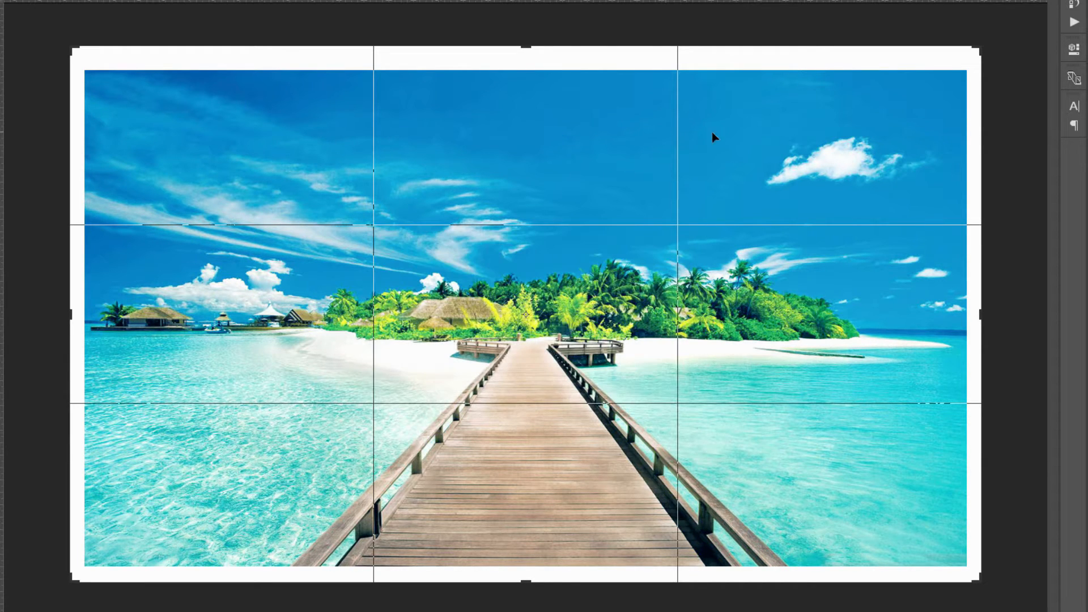
{"action": "key", "text": "Return"}
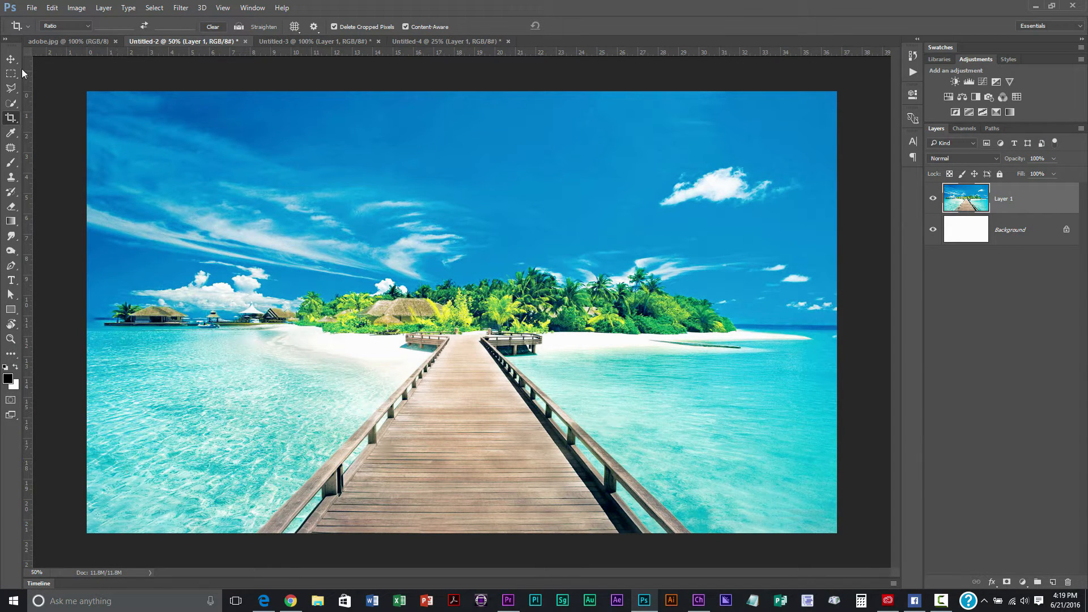
Switch to the Untitled-3 portrait at 100% zoom and open it in the Liquify filter.
{"action": "left_click", "coordinate": [283, 41]}
{"action": "key", "text": "v"}
{"action": "key", "text": "ctrl"}
{"action": "key", "text": "ctrl+0"}
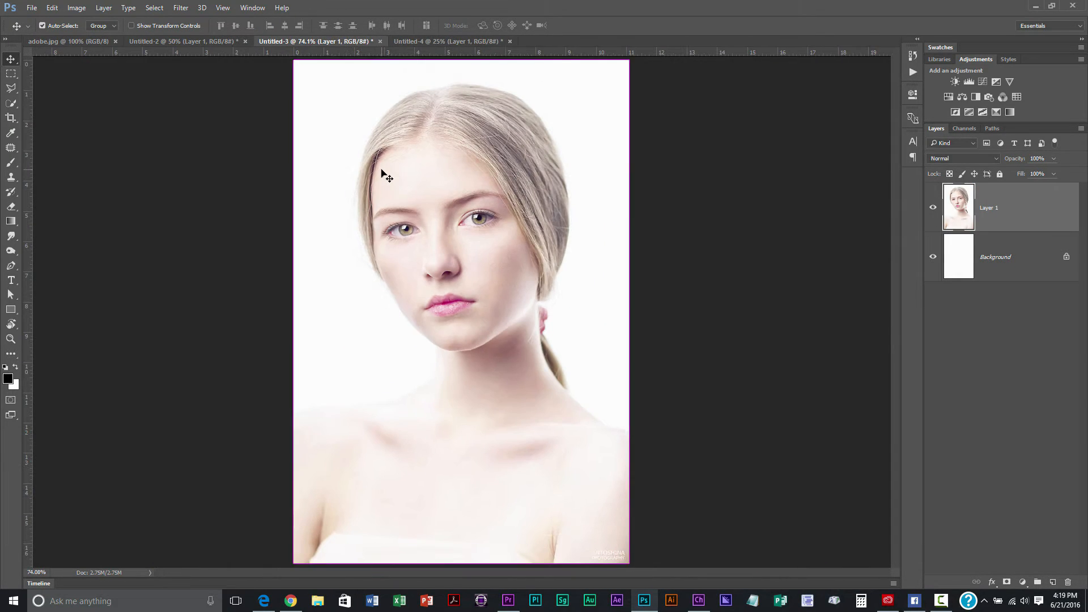
{"action": "key", "text": "ctrl+1"}
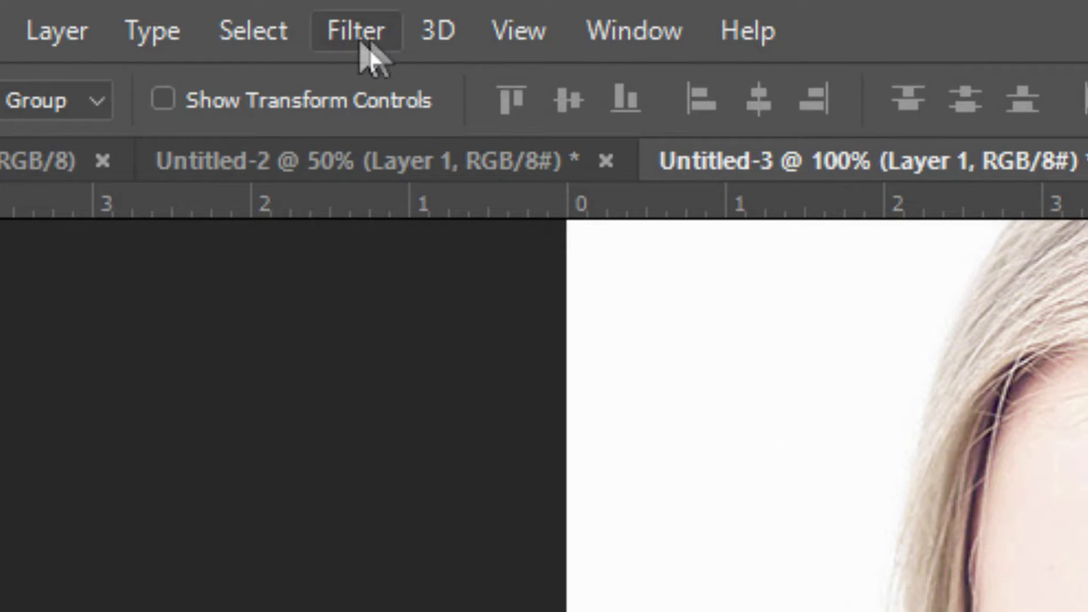
{"action": "left_click", "coordinate": [360, 43]}
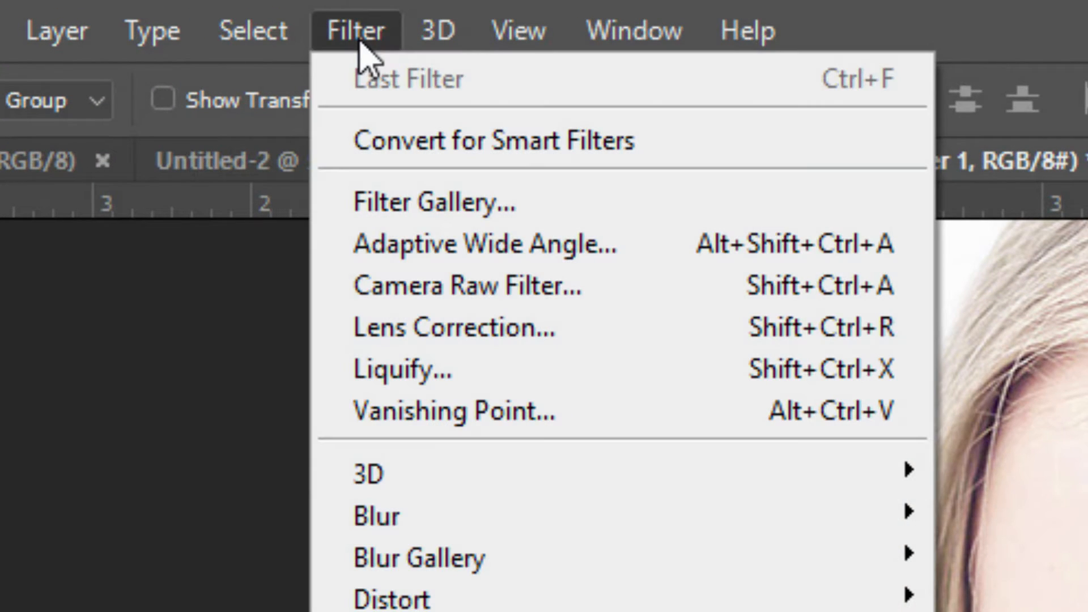
{"action": "left_click", "coordinate": [440, 368]}
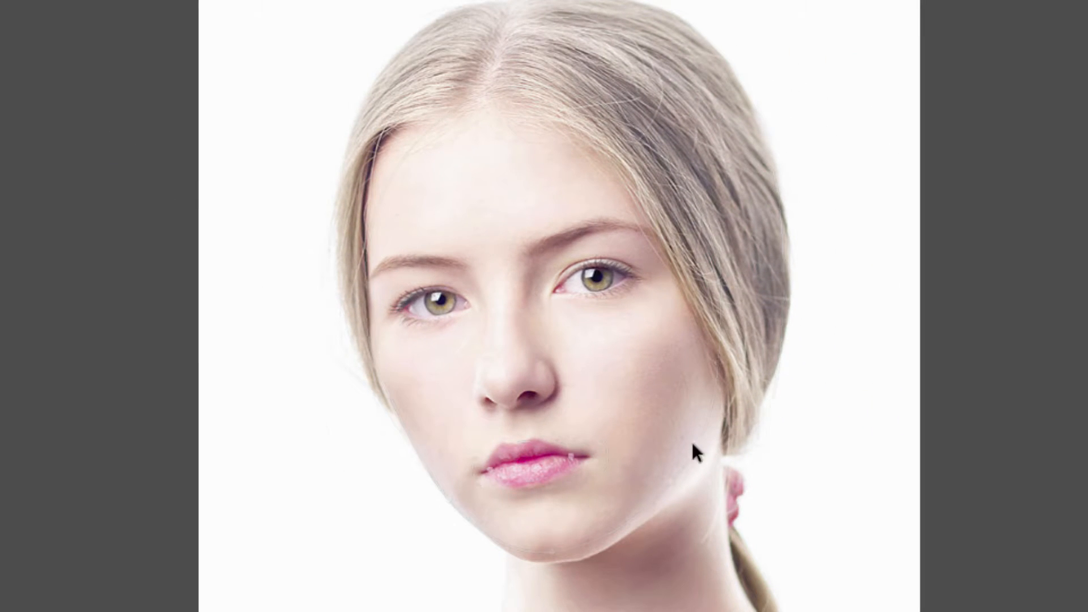
Adjust the portrait's eyes with Face-Aware Liquify: Eye Size 65, Eye Height -13 and Eye Distance -31.
{"action": "mouse_move", "coordinate": [404, 161]}
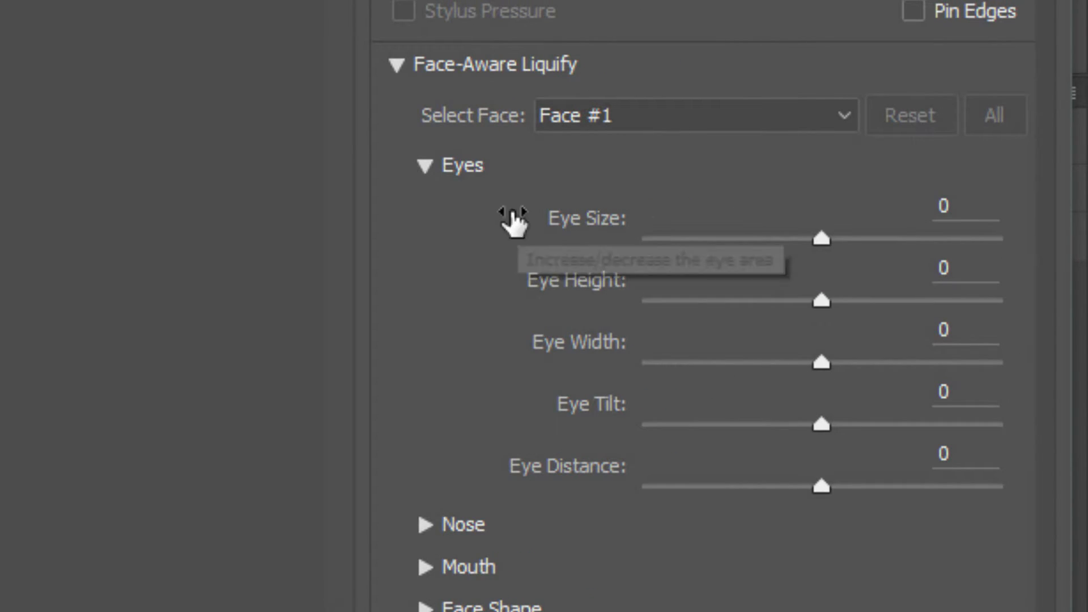
{"action": "left_click", "coordinate": [422, 169]}
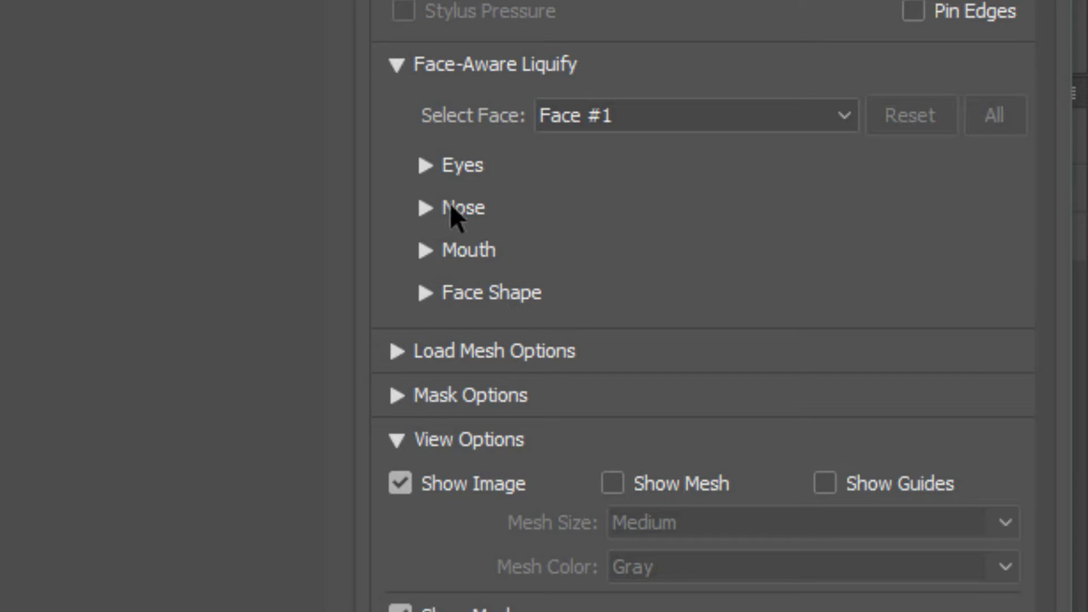
{"action": "left_click", "coordinate": [426, 166]}
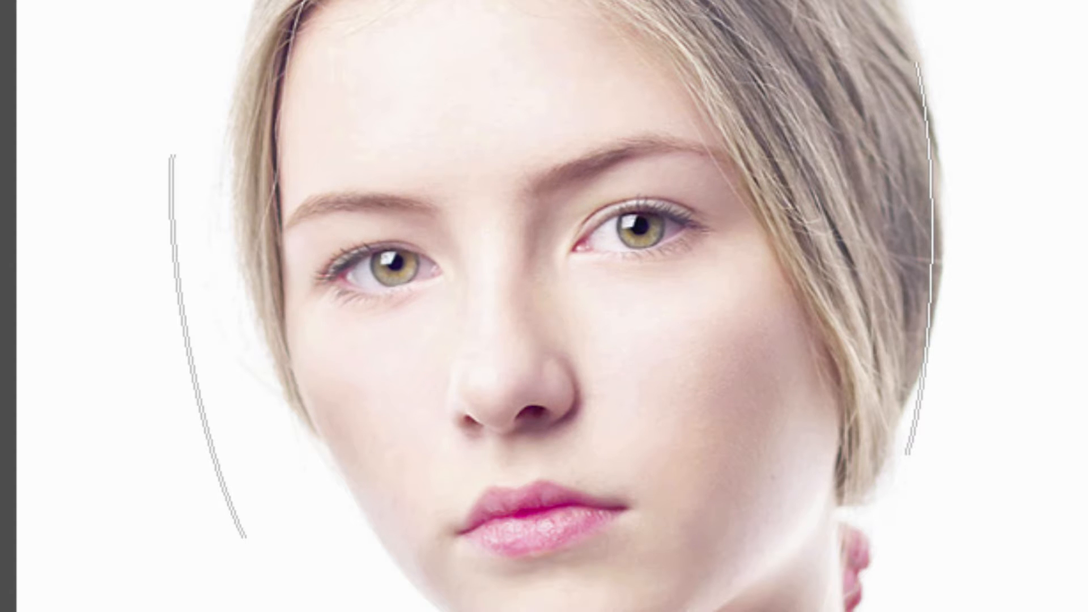
{"action": "left_click_drag", "start_coordinate": [925, 205], "coordinate": [936, 205]}
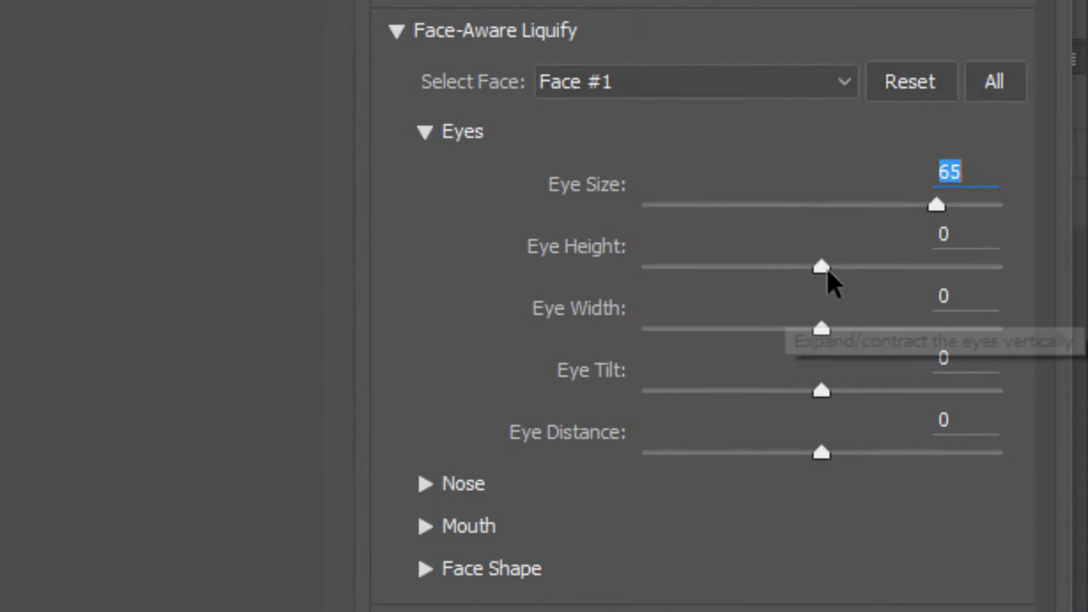
{"action": "left_click_drag", "start_coordinate": [827, 269], "coordinate": [805, 258]}
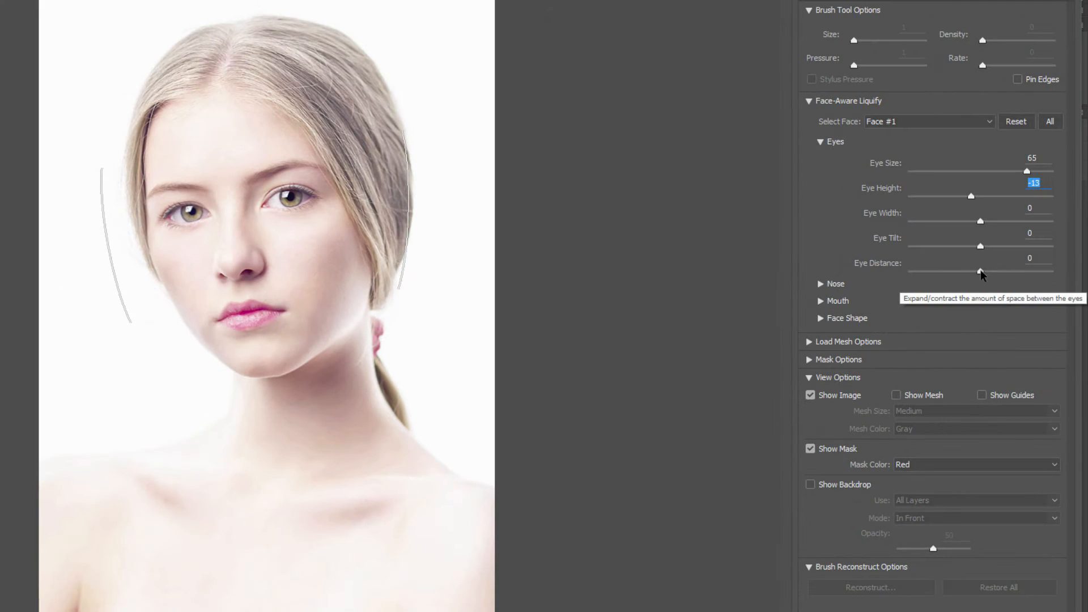
{"action": "mouse_move", "coordinate": [981, 272]}
{"action": "left_mouse_down"}
{"action": "mouse_move", "coordinate": [913, 271]}
{"action": "mouse_move", "coordinate": [981, 268]}
{"action": "mouse_move", "coordinate": [961, 266]}
{"action": "left_mouse_up"}
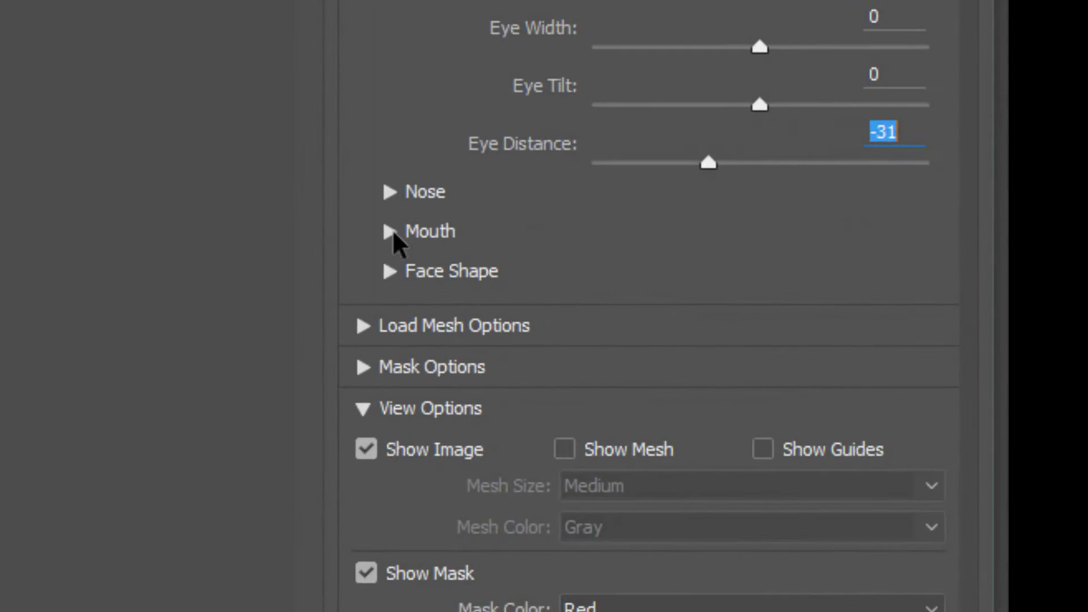
Look over the Mouth and Nose adjustments offered by Face-Aware Liquify.
{"action": "left_click", "coordinate": [829, 301]}
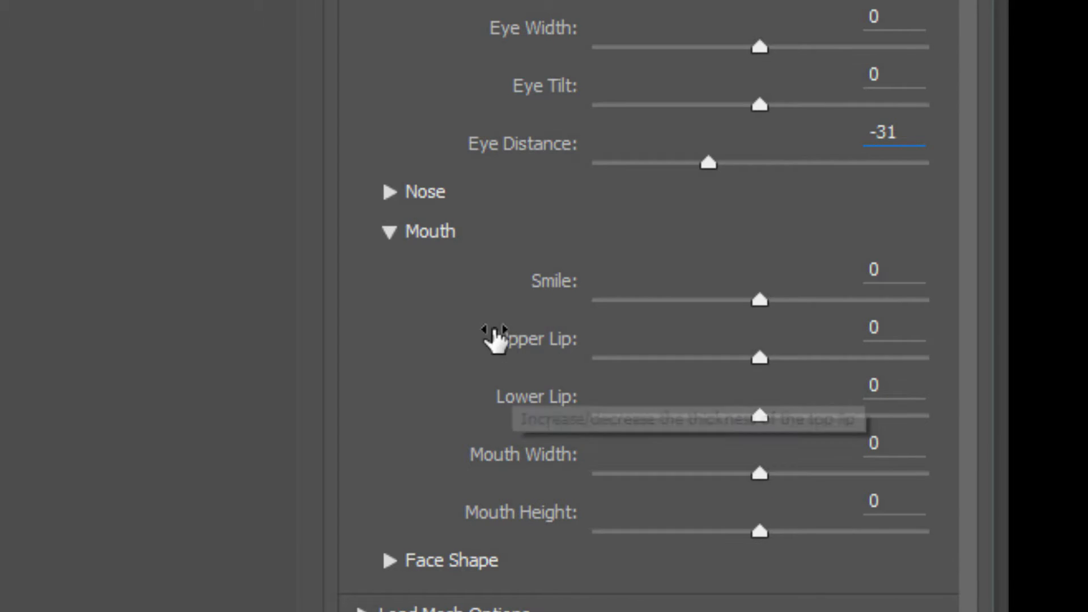
{"action": "left_click", "coordinate": [388, 231]}
{"action": "left_click", "coordinate": [407, 194]}
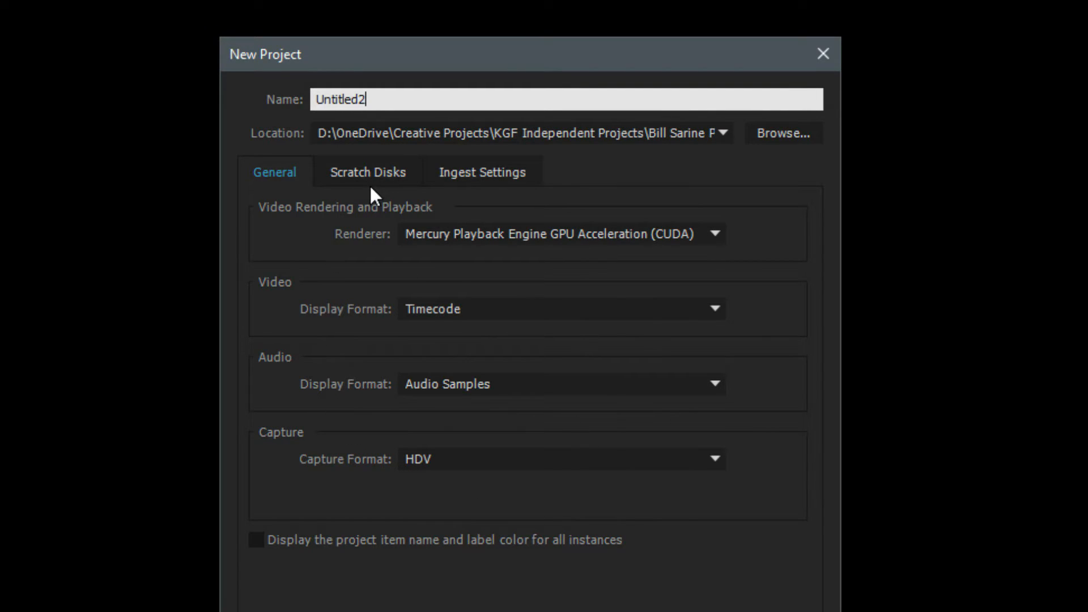
In Premiere Pro's Untitled2 new-project setup, enable ingest and set it to Create Proxies.
{"action": "left_click", "coordinate": [491, 186]}
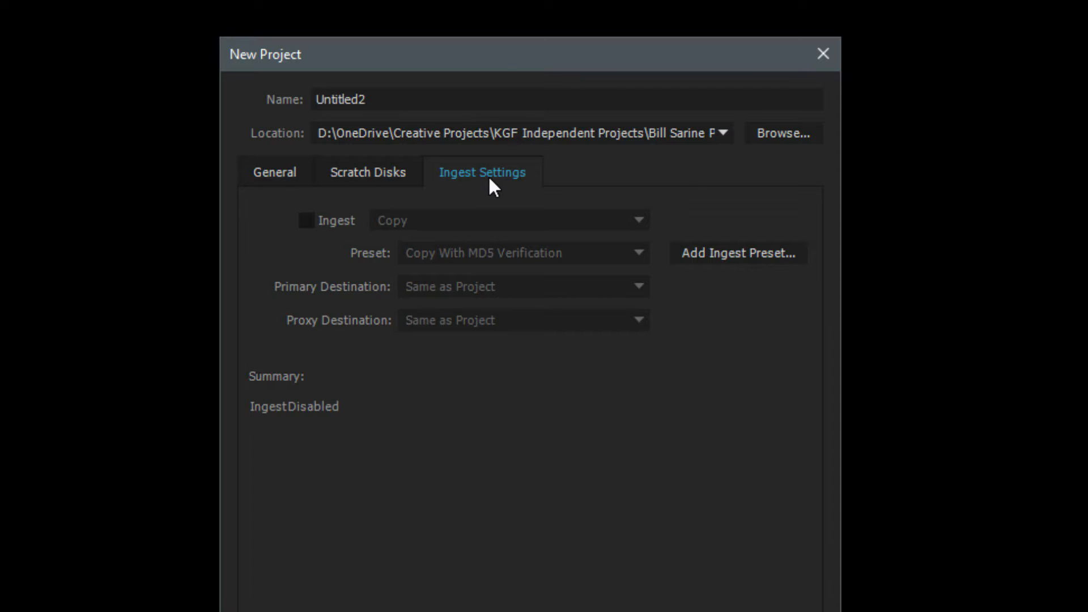
{"action": "left_click", "coordinate": [306, 220]}
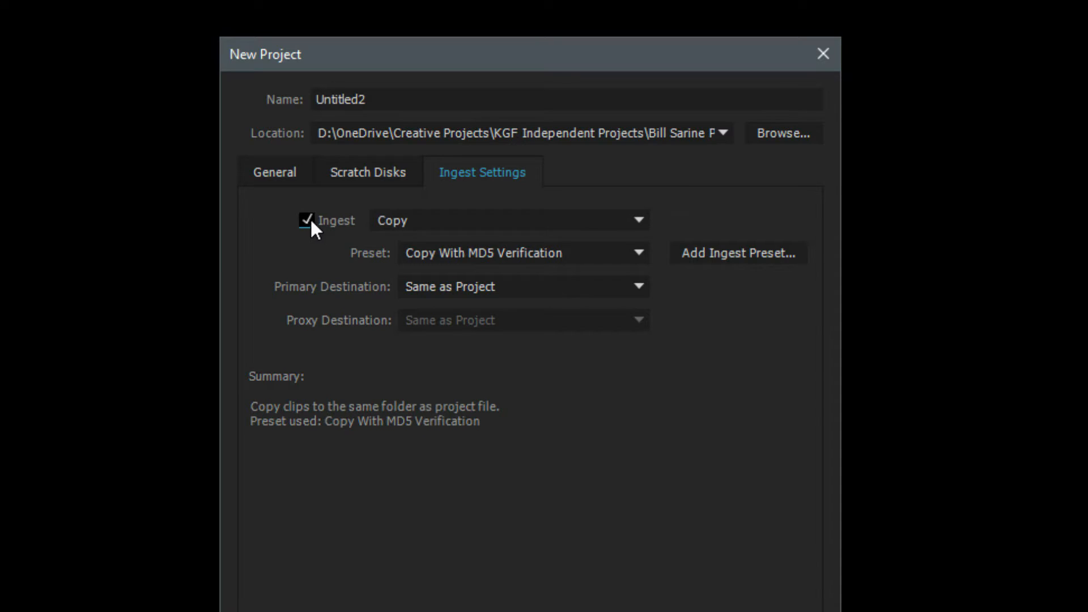
{"action": "left_click", "coordinate": [447, 220]}
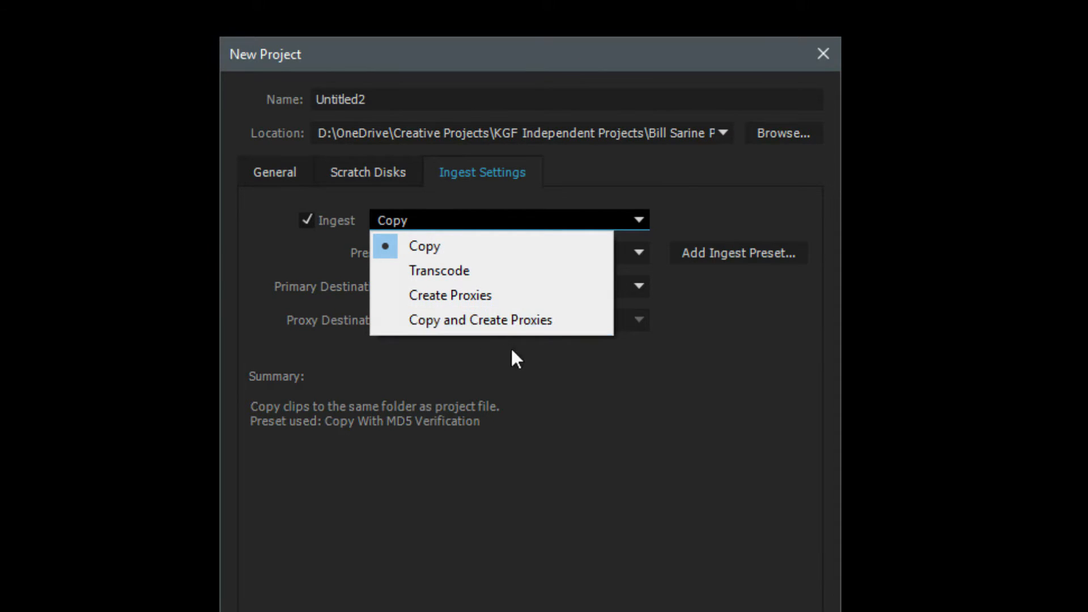
{"action": "left_click", "coordinate": [547, 360]}
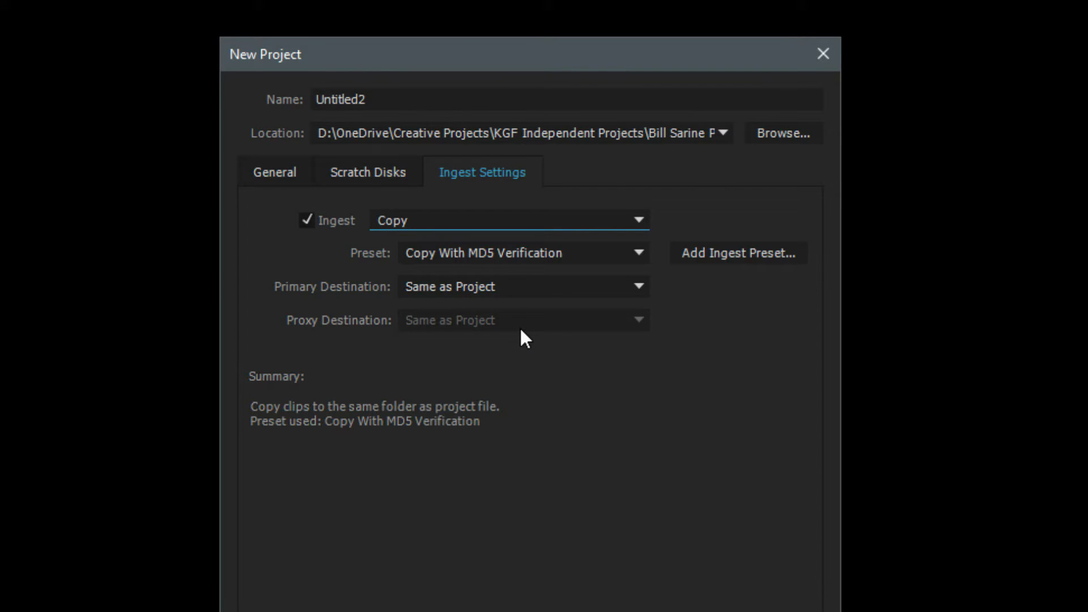
{"action": "left_click", "coordinate": [439, 219]}
{"action": "left_click", "coordinate": [405, 293]}
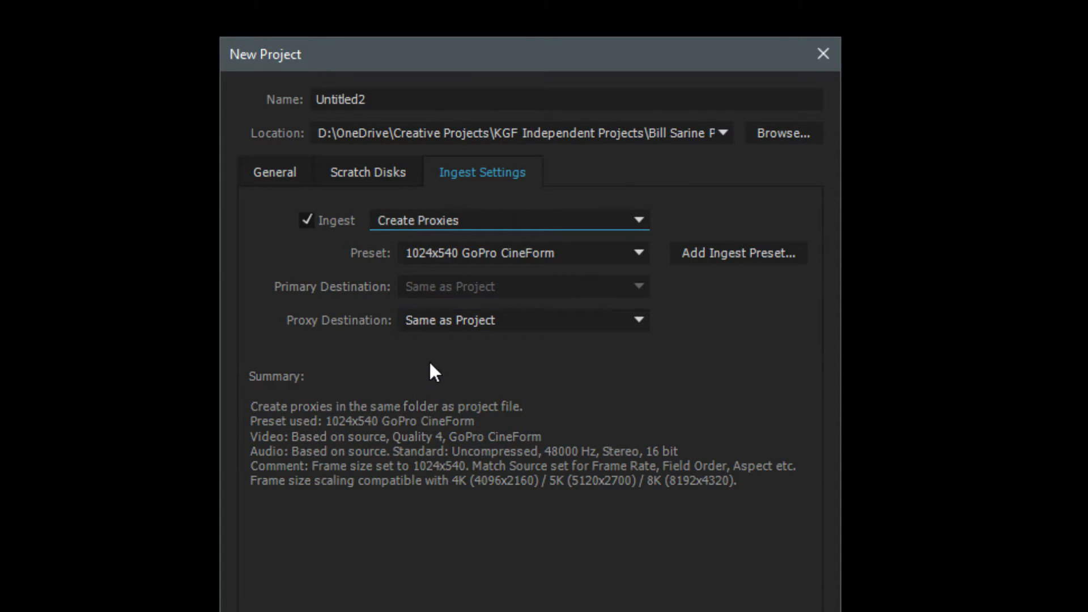
Choose the 1024x540 H.264 proxy preset and create the project.
{"action": "left_click", "coordinate": [570, 252]}
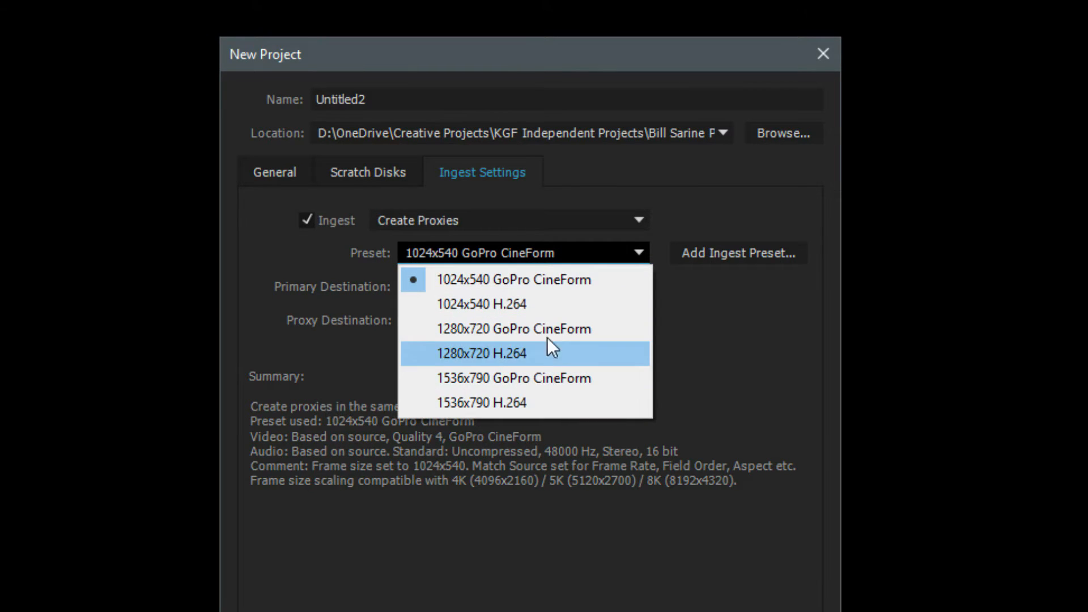
{"action": "left_click", "coordinate": [481, 304]}
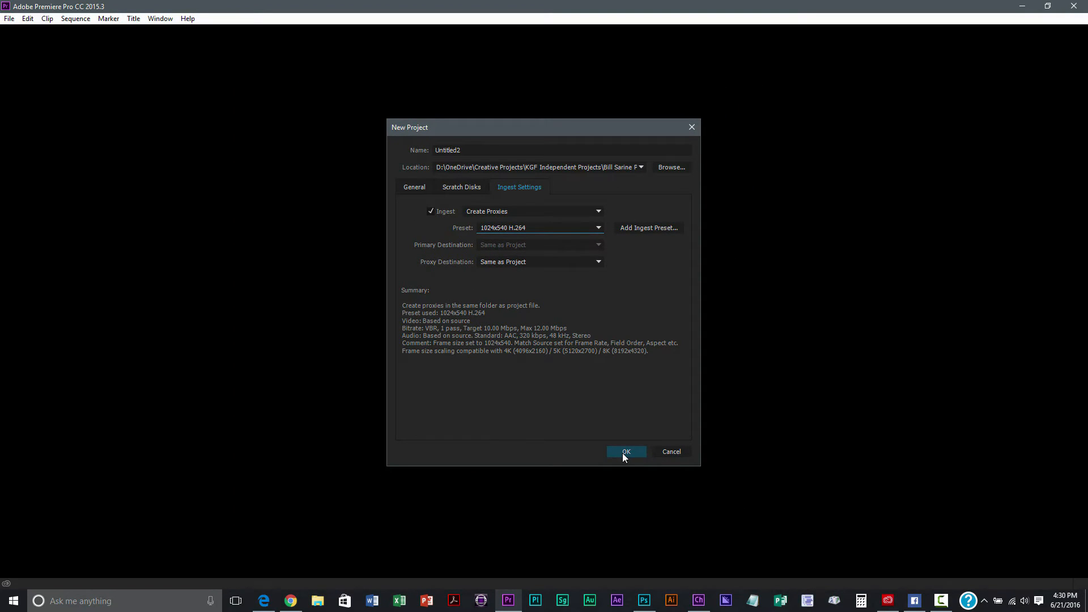
{"action": "left_click", "coordinate": [624, 457]}
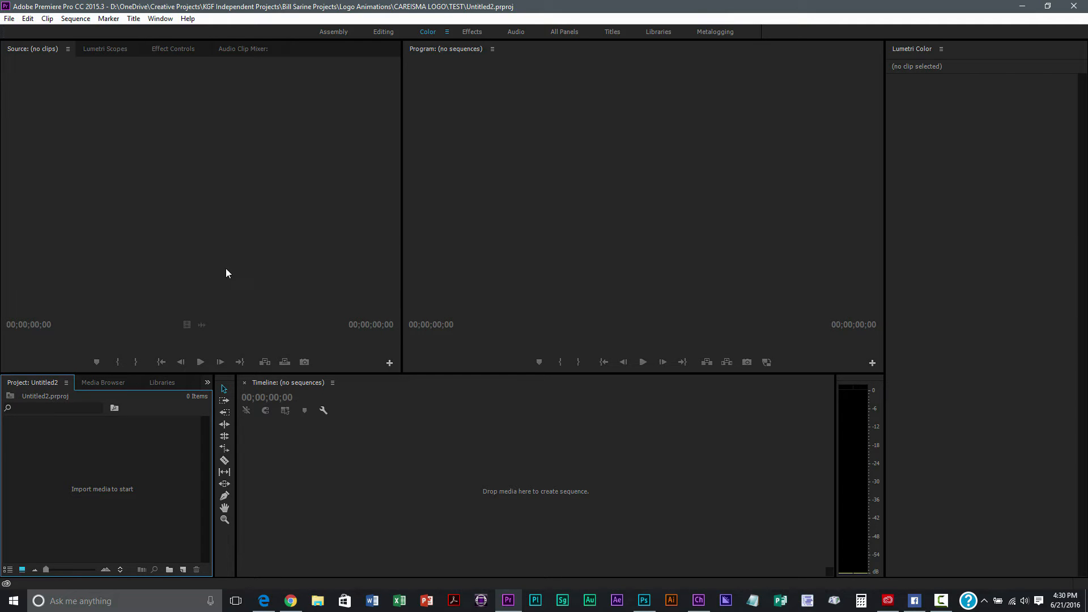
Import the first DNG frame from the 2015-02-01_1109_C0000 folder of the Blackmagic 4K test footage into the project.
{"action": "double_click", "coordinate": [160, 434]}
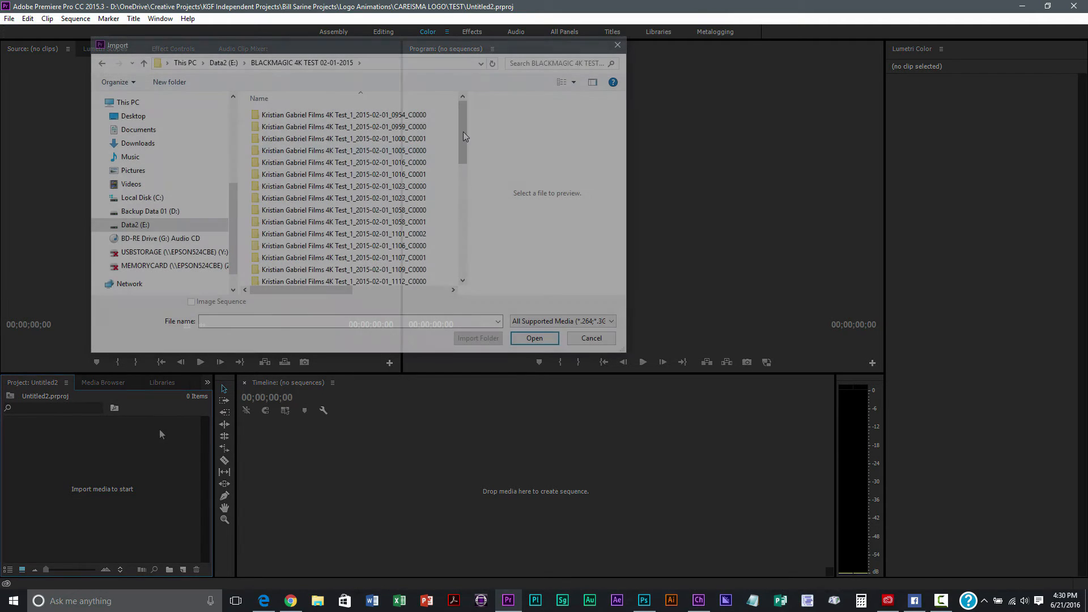
{"action": "mouse_move", "coordinate": [464, 127]}
{"action": "left_mouse_down"}
{"action": "mouse_move", "coordinate": [461, 169]}
{"action": "mouse_move", "coordinate": [456, 137]}
{"action": "left_mouse_up"}
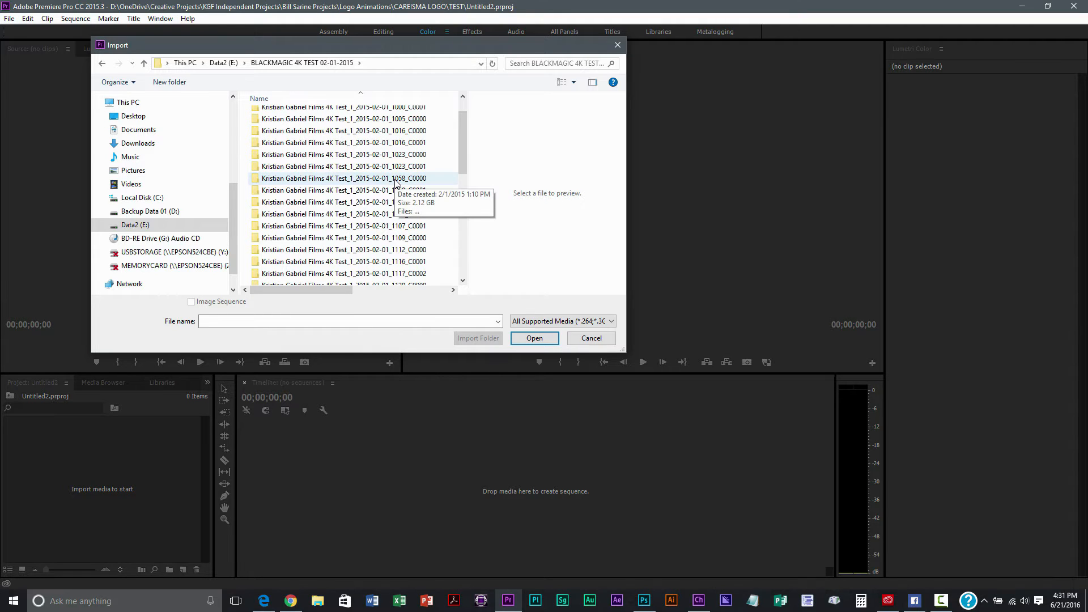
{"action": "double_click", "coordinate": [384, 238]}
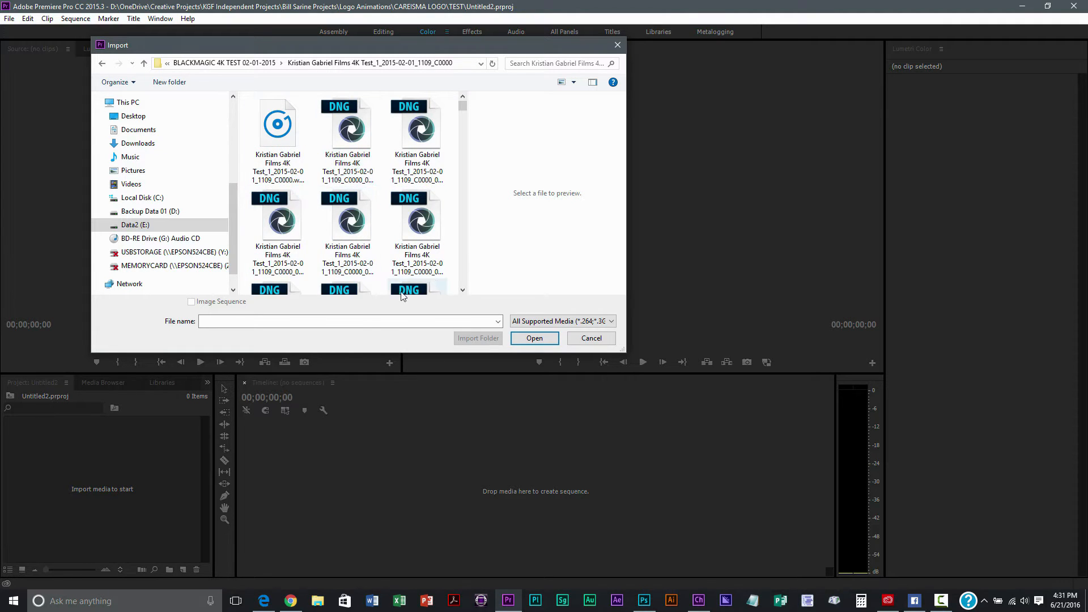
{"action": "left_click", "coordinate": [347, 129]}
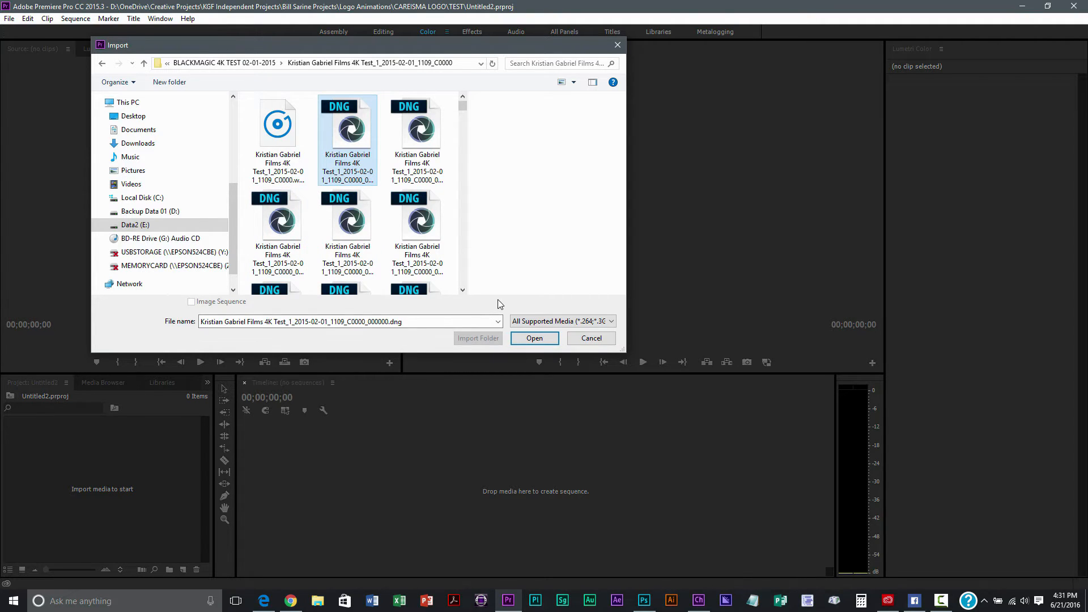
{"action": "left_click", "coordinate": [532, 338]}
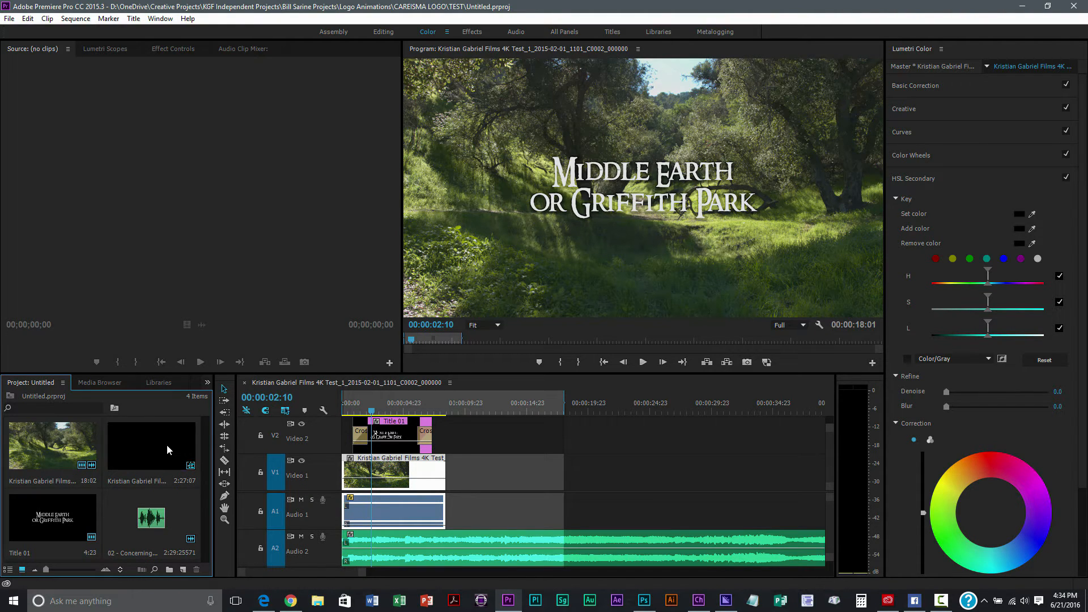
Scrub through the Middle Earth title shot in the timeline to preview the 4K footage between about 2 and 5 seconds.
{"action": "left_click", "coordinate": [142, 445]}
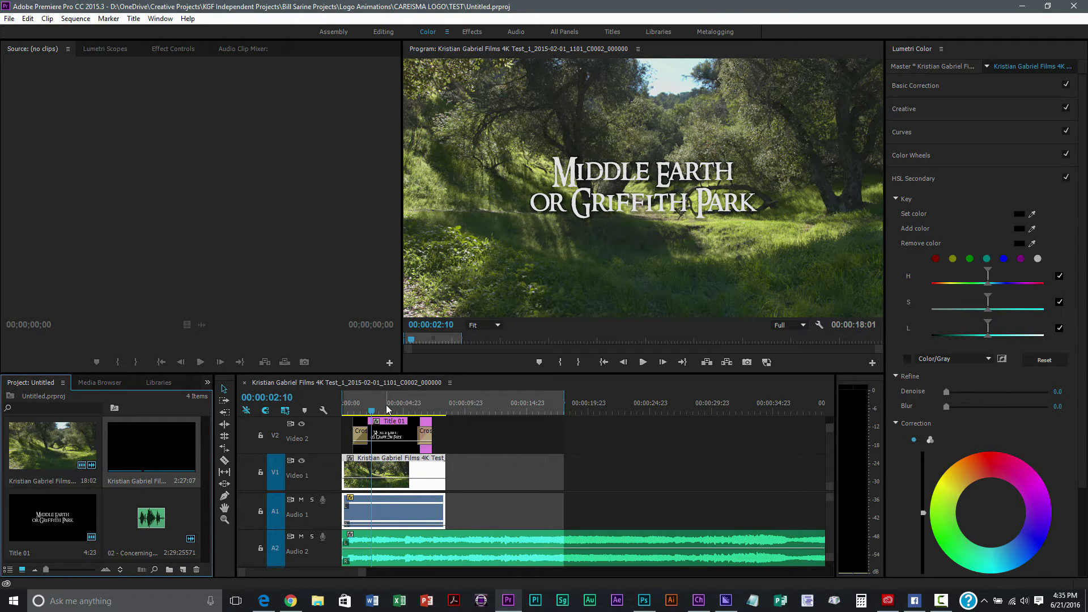
{"action": "left_click_drag", "start_coordinate": [360, 410], "coordinate": [405, 412]}
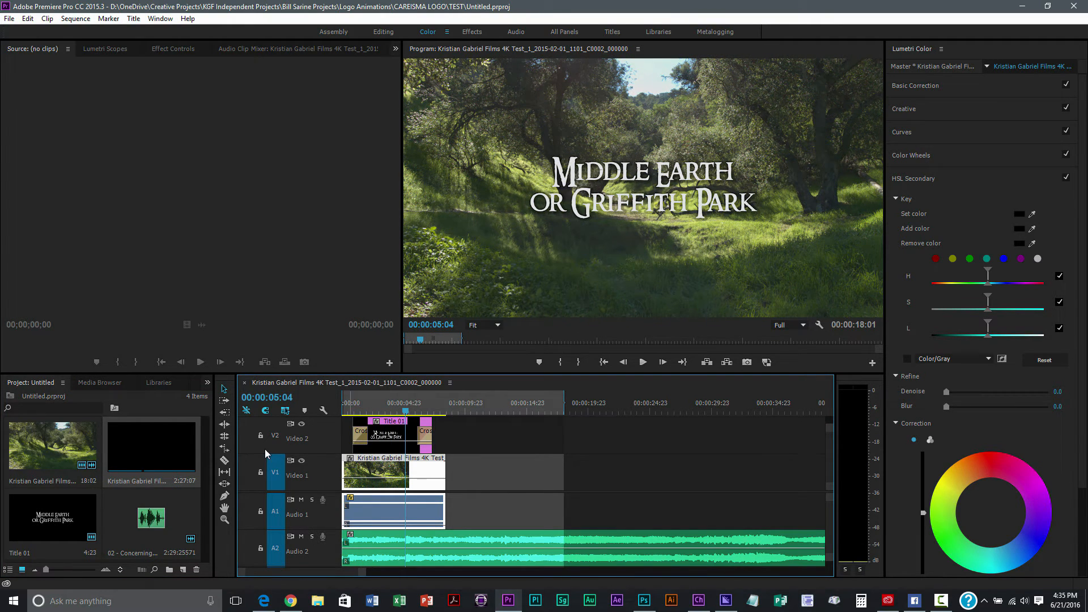
{"action": "left_click", "coordinate": [390, 405]}
{"action": "left_click_drag", "start_coordinate": [391, 405], "coordinate": [398, 405]}
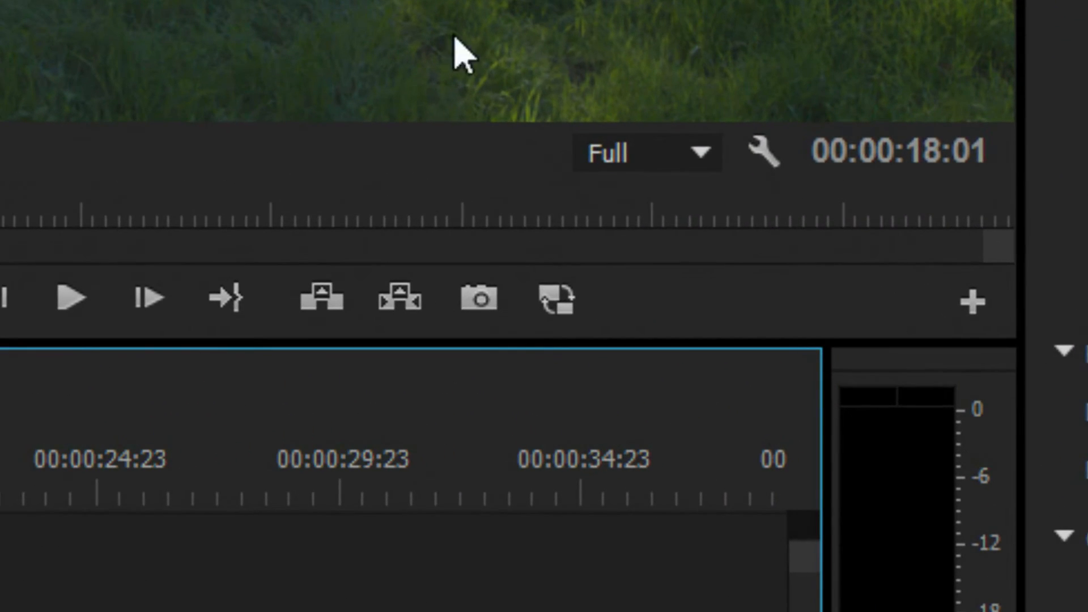
Toggle proxies for the Program monitor, move the playhead to 00:00:02:09, and open the monitor's button editor.
{"action": "left_click", "coordinate": [556, 313]}
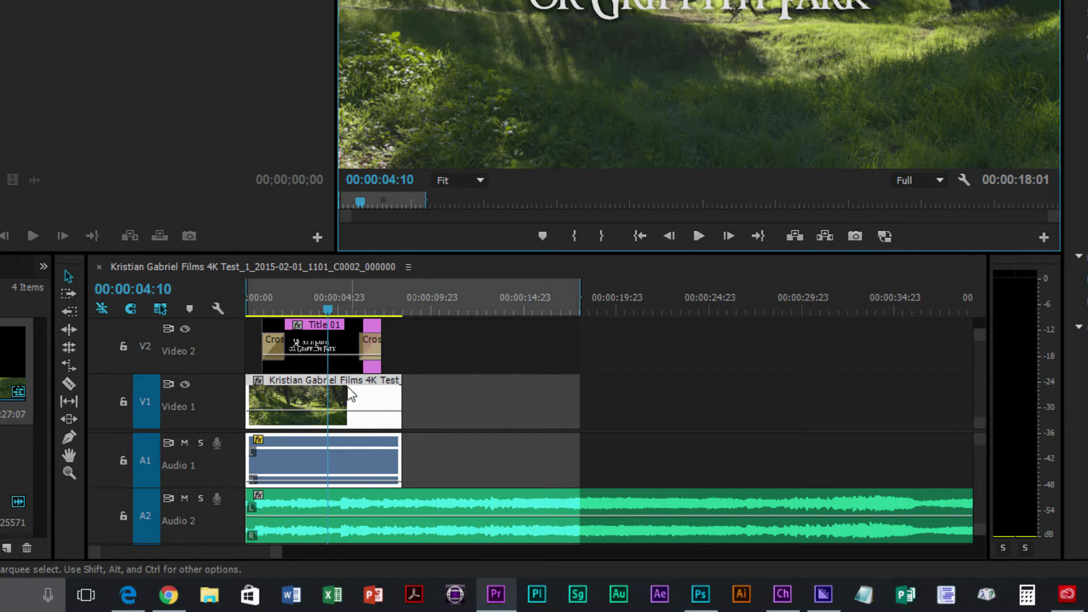
{"action": "left_click", "coordinate": [289, 305]}
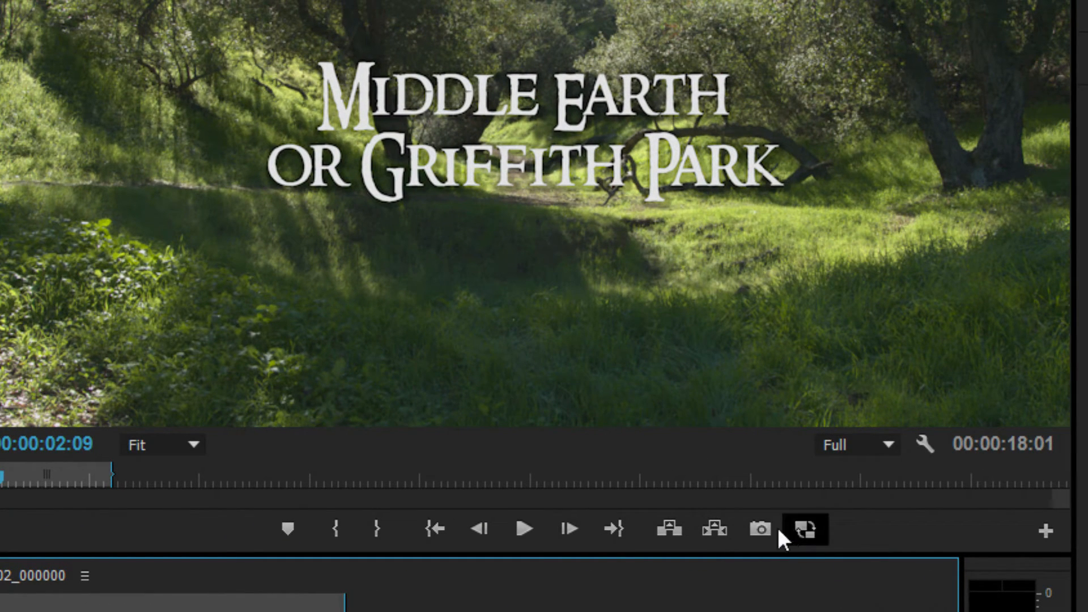
{"action": "left_click", "coordinate": [1048, 529]}
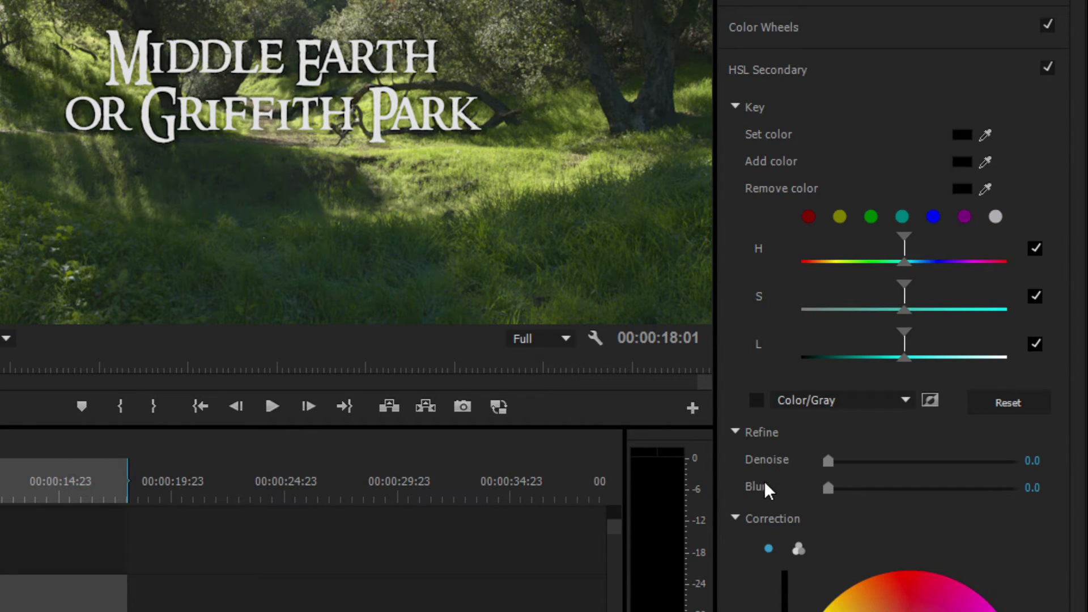
Examine the Key, Refine and Correction controls of HSL Secondary in Lumetri Color.
{"action": "left_click", "coordinate": [735, 429]}
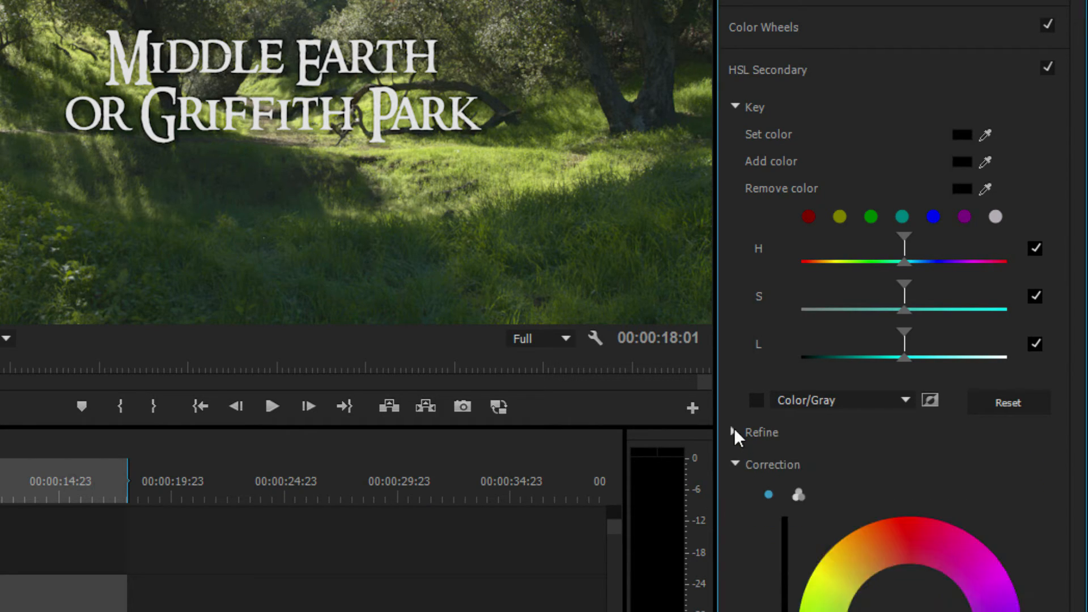
{"action": "left_click", "coordinate": [734, 429]}
{"action": "scroll", "coordinate": [800, 458], "scroll_direction": "down", "scroll_amount": 3}
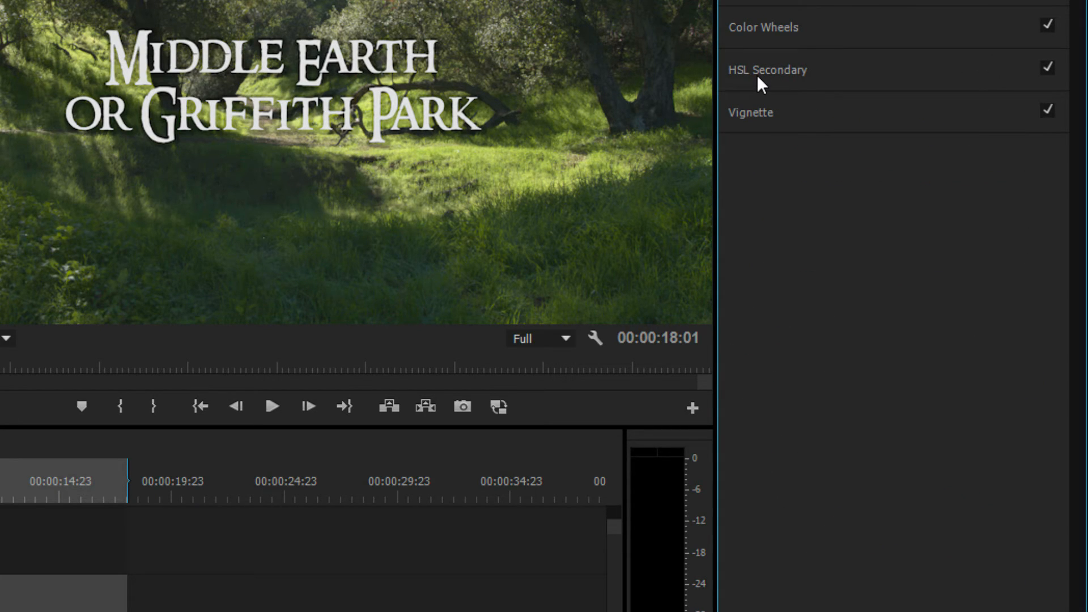
{"action": "left_click", "coordinate": [758, 78]}
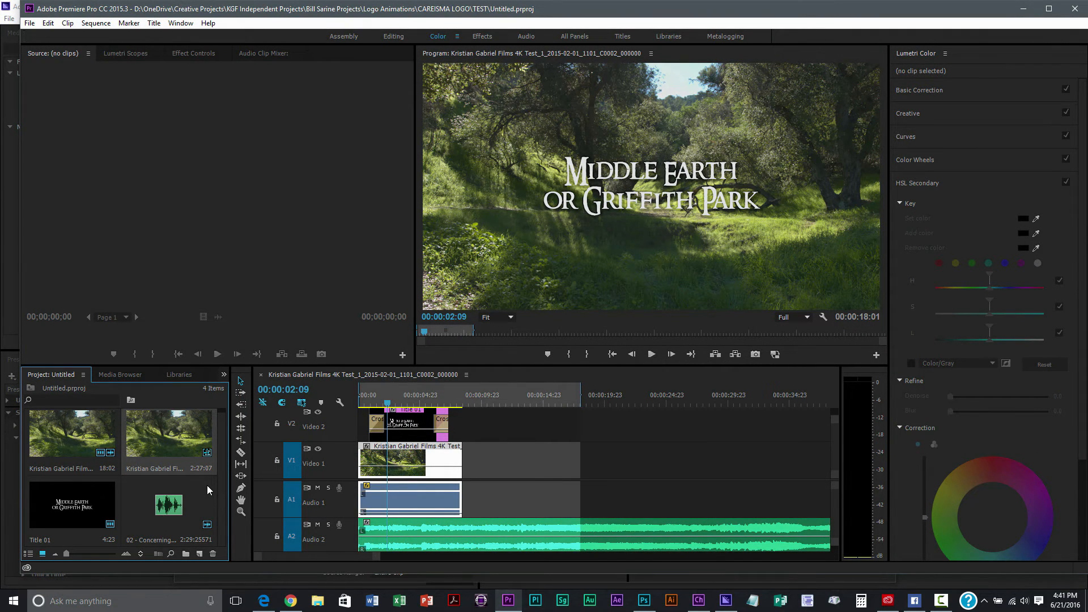
Import the Enter 103EX virtual reality 360° experience MP4 and load it in the Source monitor.
{"action": "key", "text": "ctrl+i"}
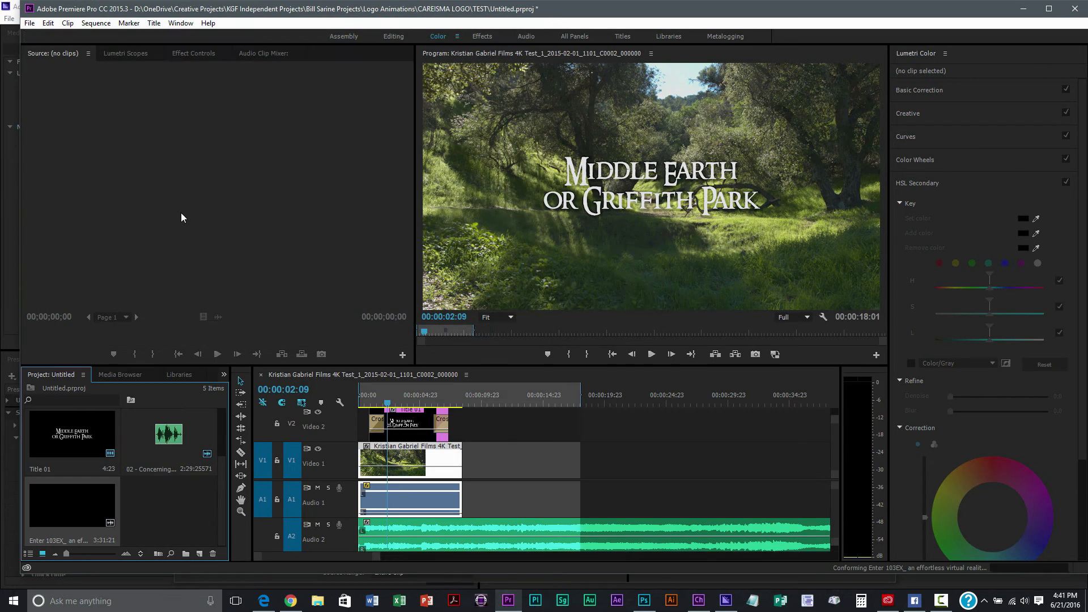
{"action": "left_click", "coordinate": [80, 508]}
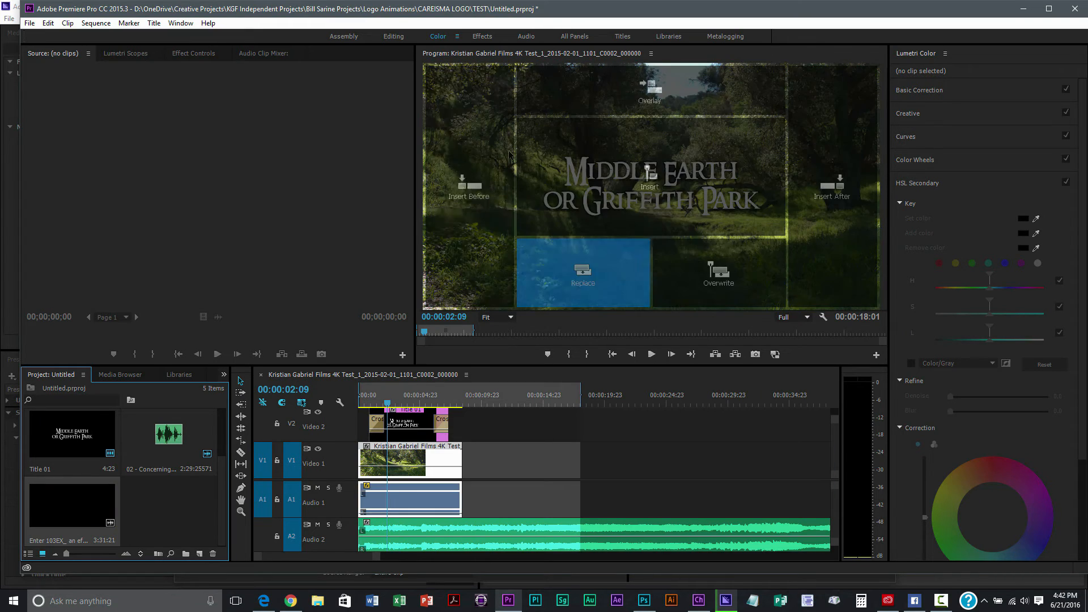
{"action": "left_click_drag", "start_coordinate": [260, 156], "coordinate": [267, 187]}
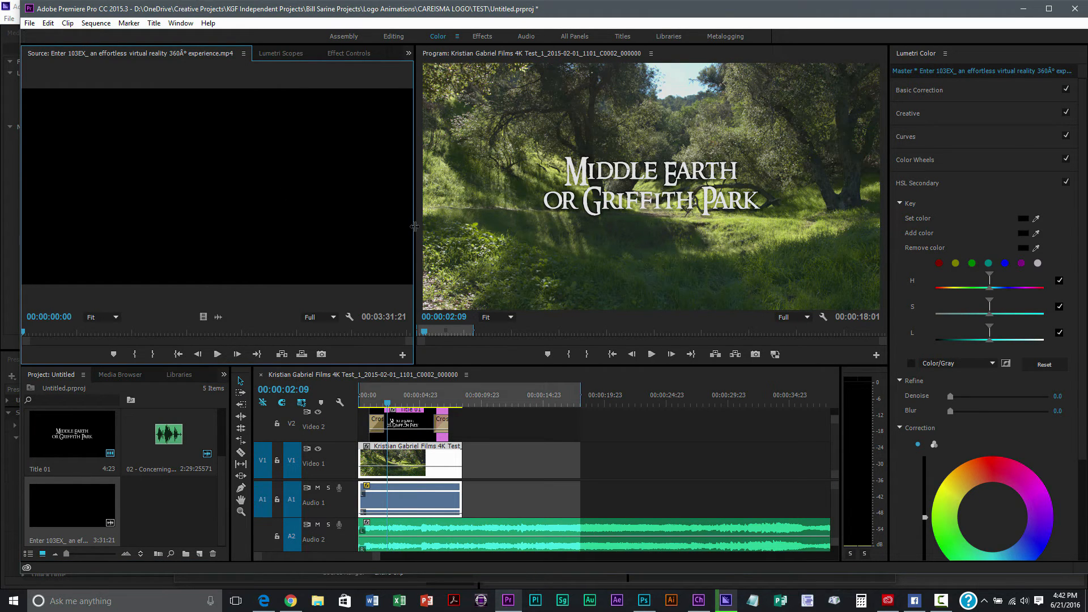
Enlarge the Source monitor, preview the 360° clip at 00:02:02:00, and set its playback resolution to 1/2.
{"action": "left_click_drag", "start_coordinate": [415, 226], "coordinate": [546, 226]}
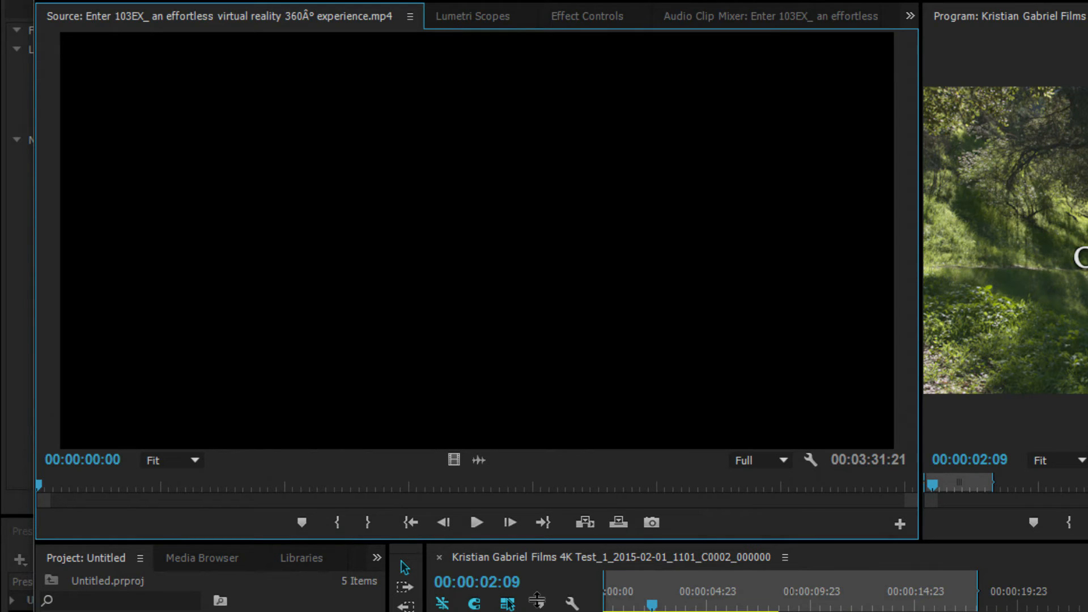
{"action": "left_click_drag", "start_coordinate": [542, 567], "coordinate": [544, 609]}
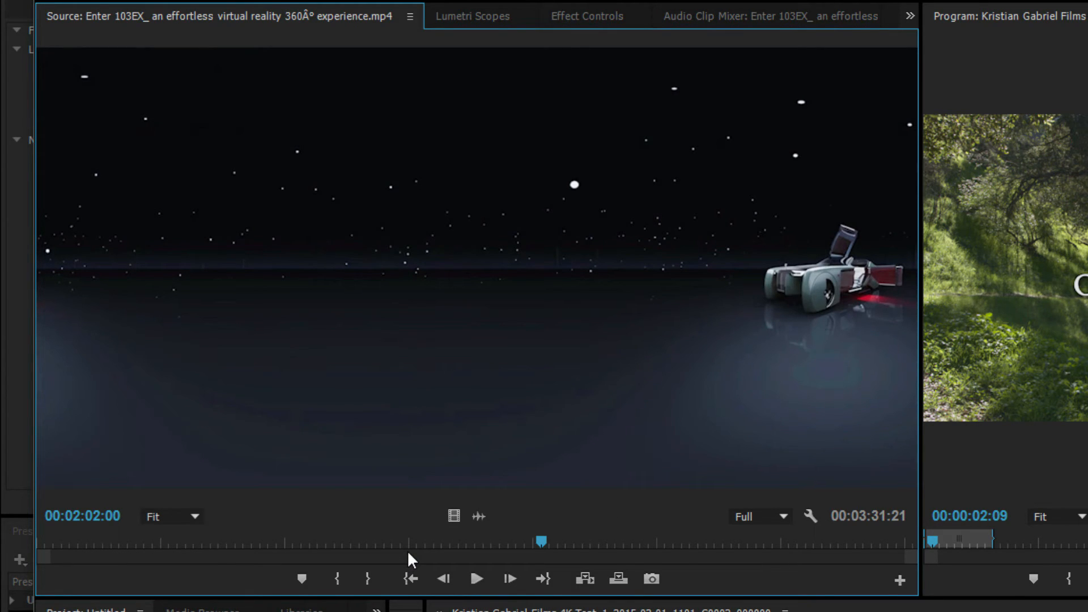
{"action": "left_click", "coordinate": [758, 515]}
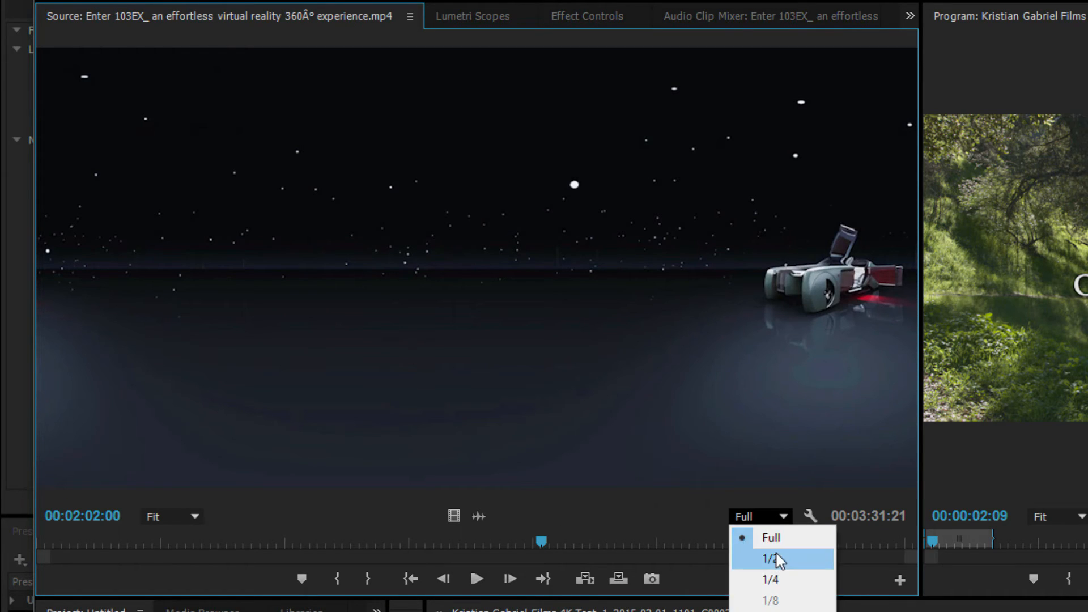
{"action": "left_click", "coordinate": [776, 555]}
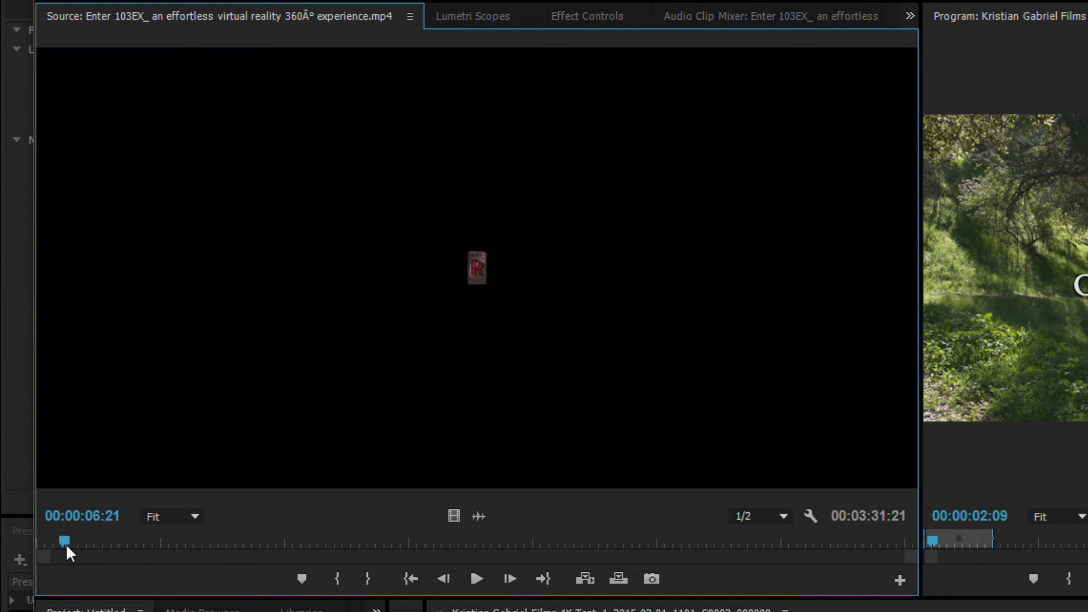
Park the 360° clip at 00:00:05:16 on the Rolls-Royce logo and enable VR Video for the Source monitor.
{"action": "mouse_move", "coordinate": [66, 543]}
{"action": "left_mouse_down"}
{"action": "mouse_move", "coordinate": [20, 546]}
{"action": "mouse_move", "coordinate": [88, 536]}
{"action": "mouse_move", "coordinate": [62, 533]}
{"action": "left_mouse_up"}
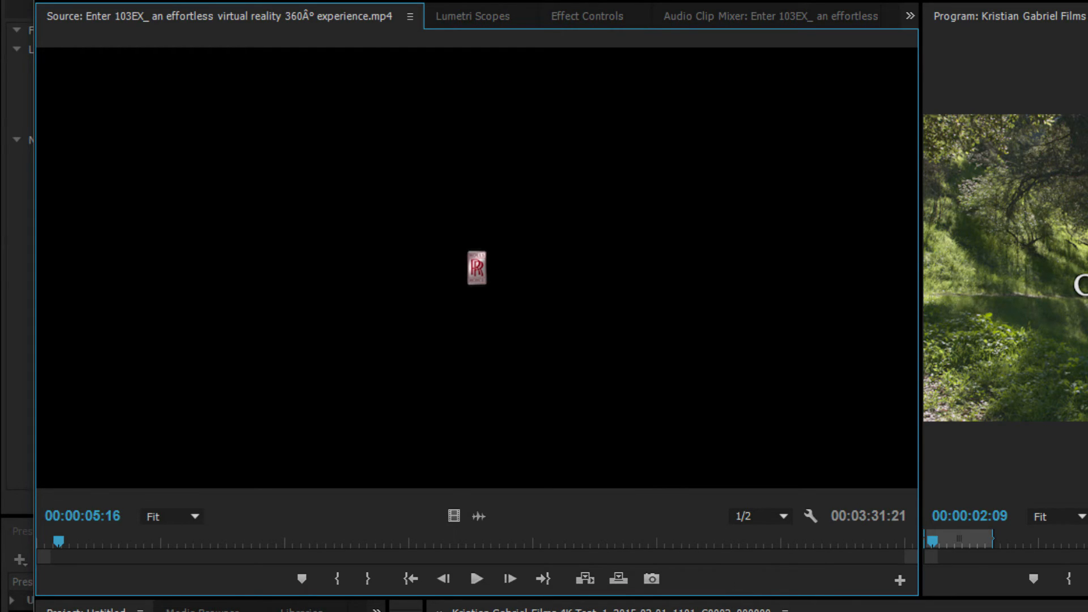
{"action": "left_click", "coordinate": [170, 610]}
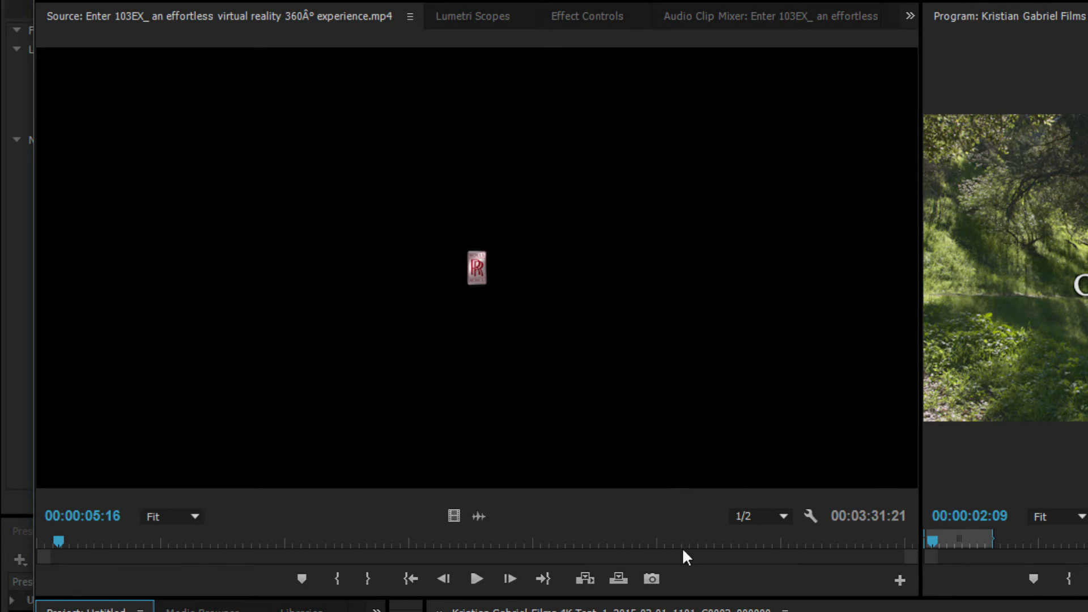
{"action": "left_click", "coordinate": [810, 516]}
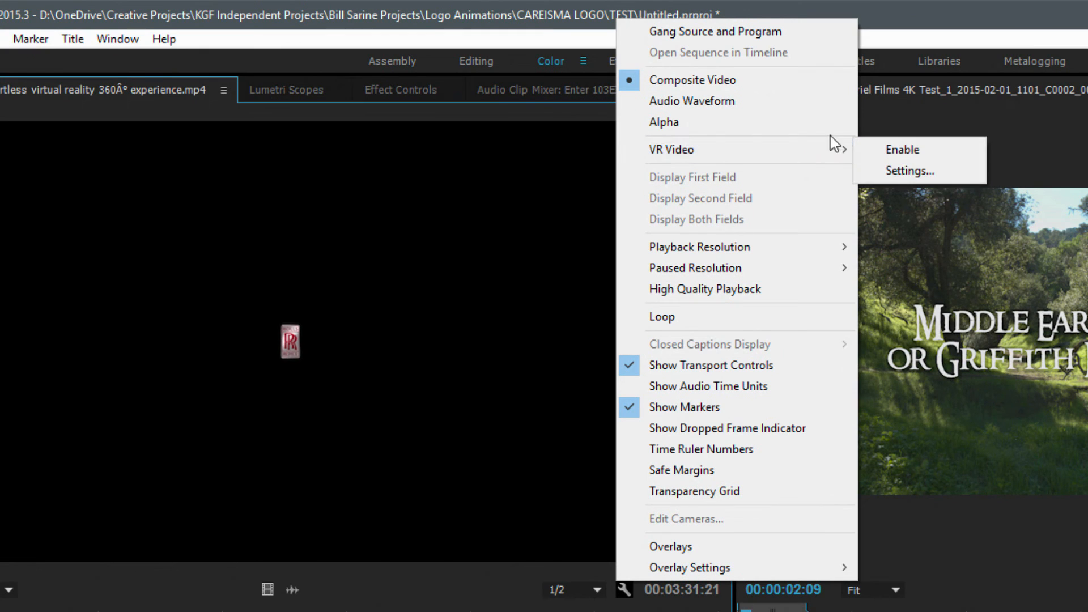
{"action": "mouse_move", "coordinate": [847, 151]}
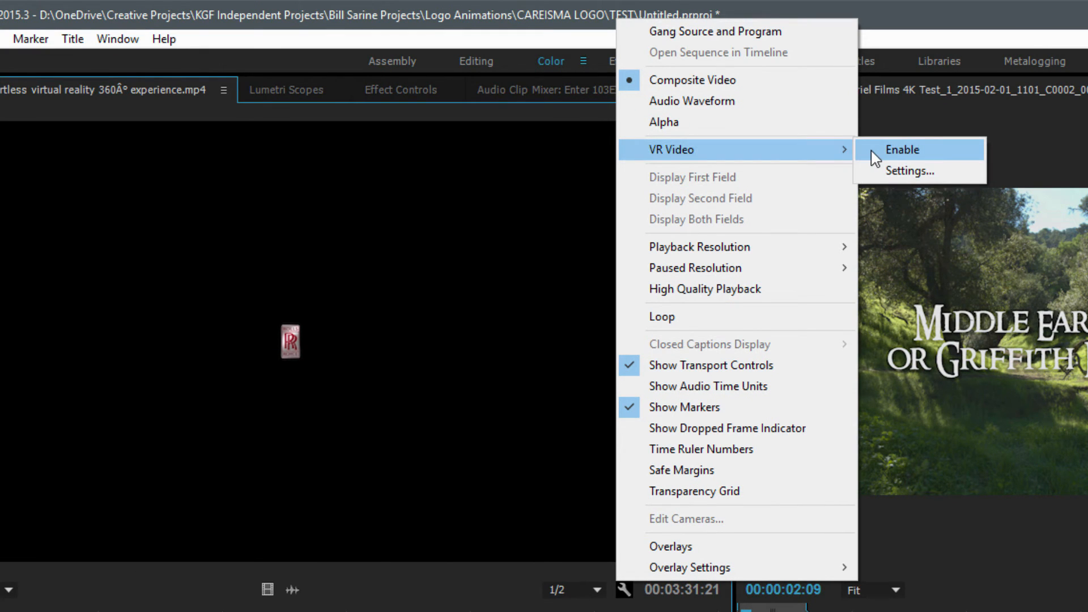
{"action": "left_click", "coordinate": [875, 152]}
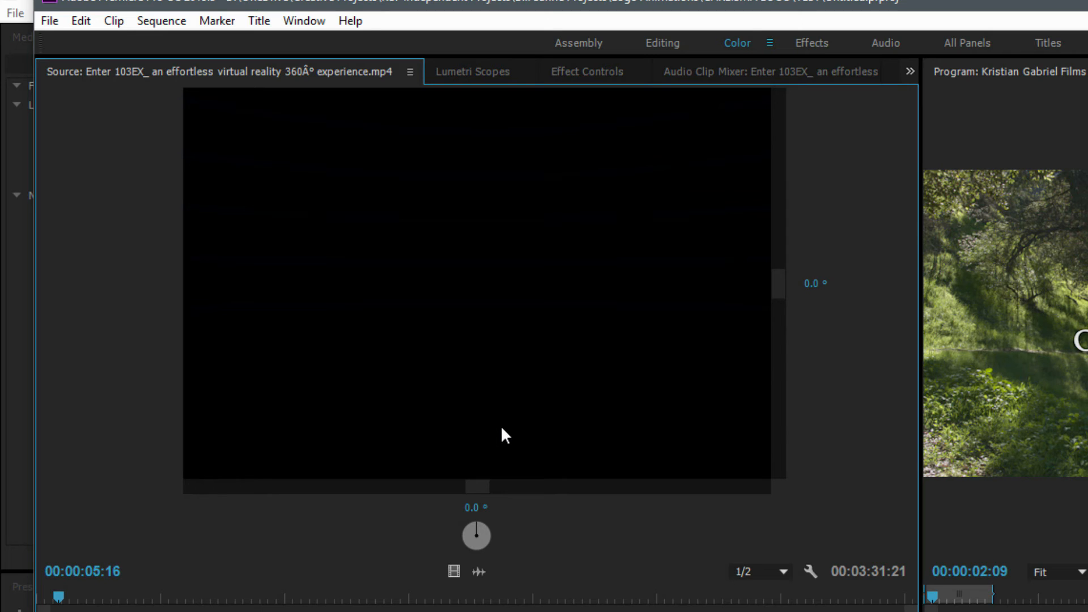
Scrub the 360° clip to 00:00:50:22 and rotate the VR view to about -20° horizontally and -82.7° vertically.
{"action": "left_click", "coordinate": [170, 601]}
{"action": "left_click_drag", "start_coordinate": [193, 604], "coordinate": [245, 598]}
{"action": "left_click_drag", "start_coordinate": [499, 357], "coordinate": [434, 291]}
{"action": "left_click_drag", "start_coordinate": [426, 417], "coordinate": [772, 502]}
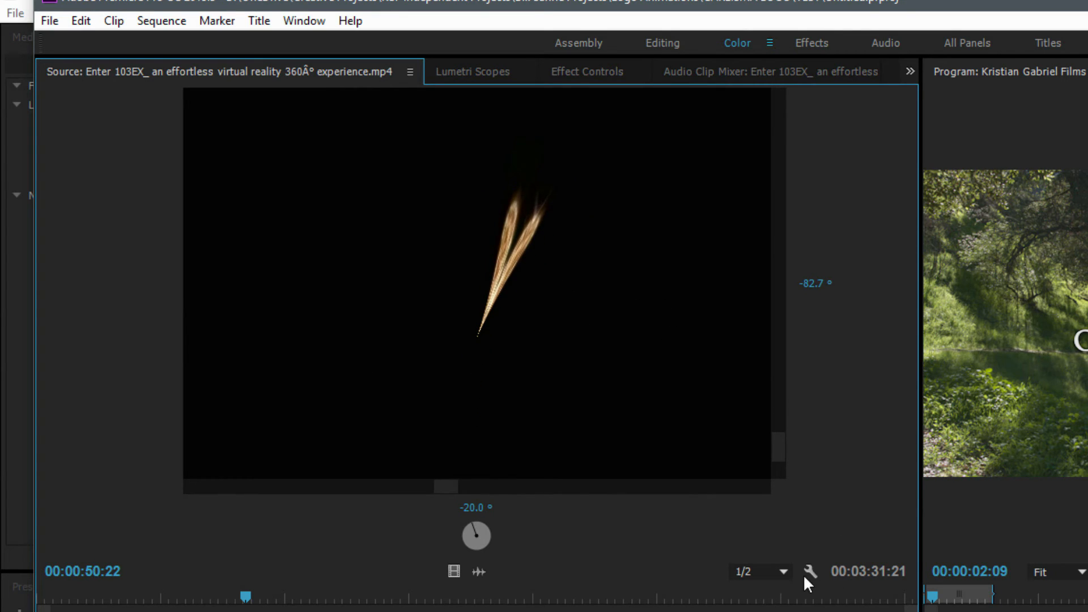
Set the VR video frame layout to Monoscopic for the Source monitor.
{"action": "left_click", "coordinate": [810, 572]}
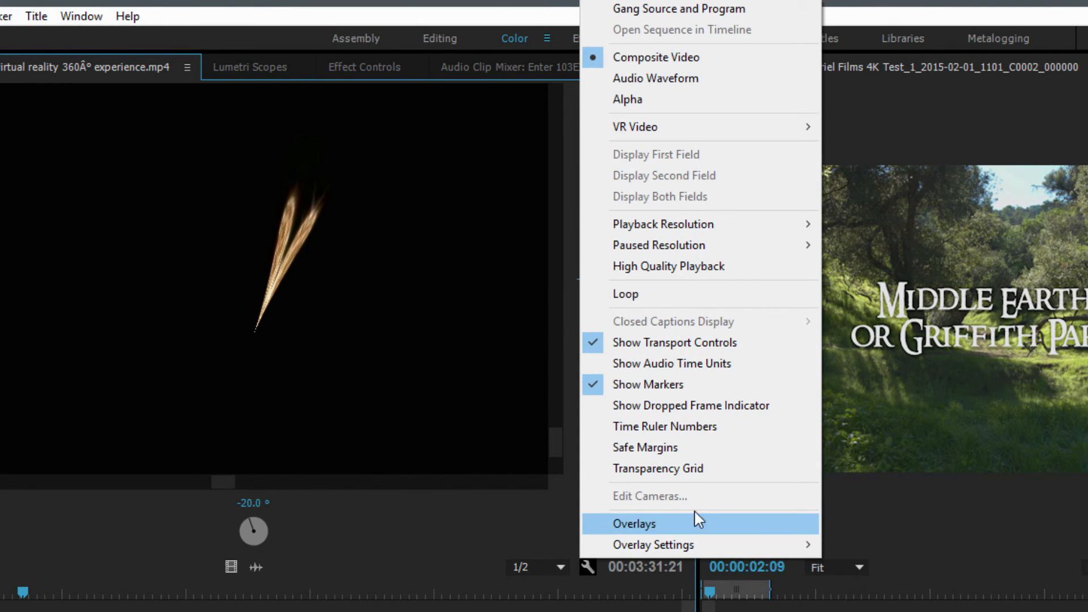
{"action": "mouse_move", "coordinate": [709, 140]}
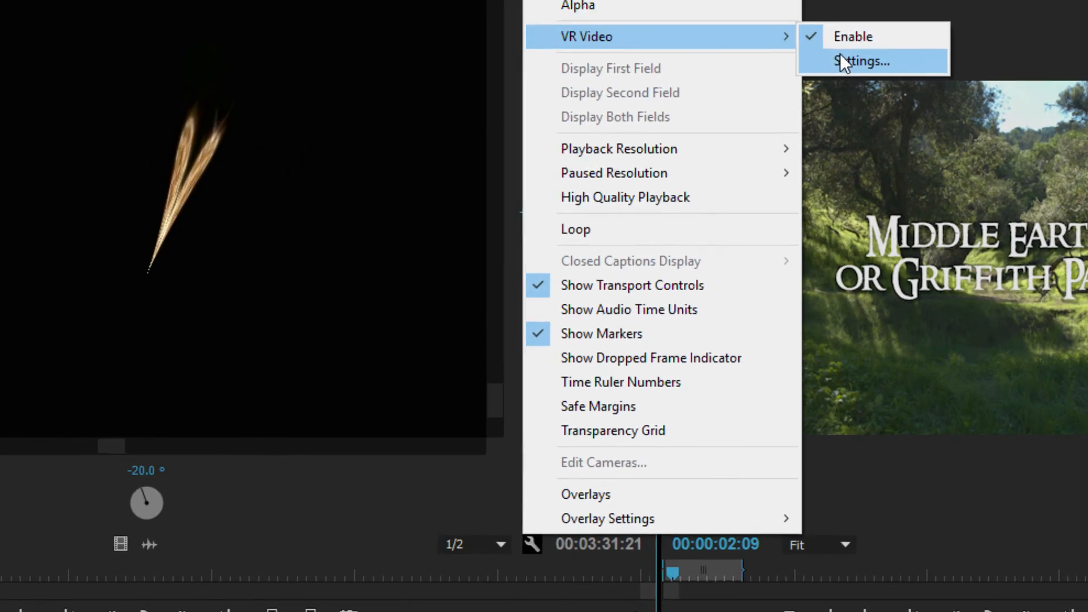
{"action": "left_click", "coordinate": [858, 149]}
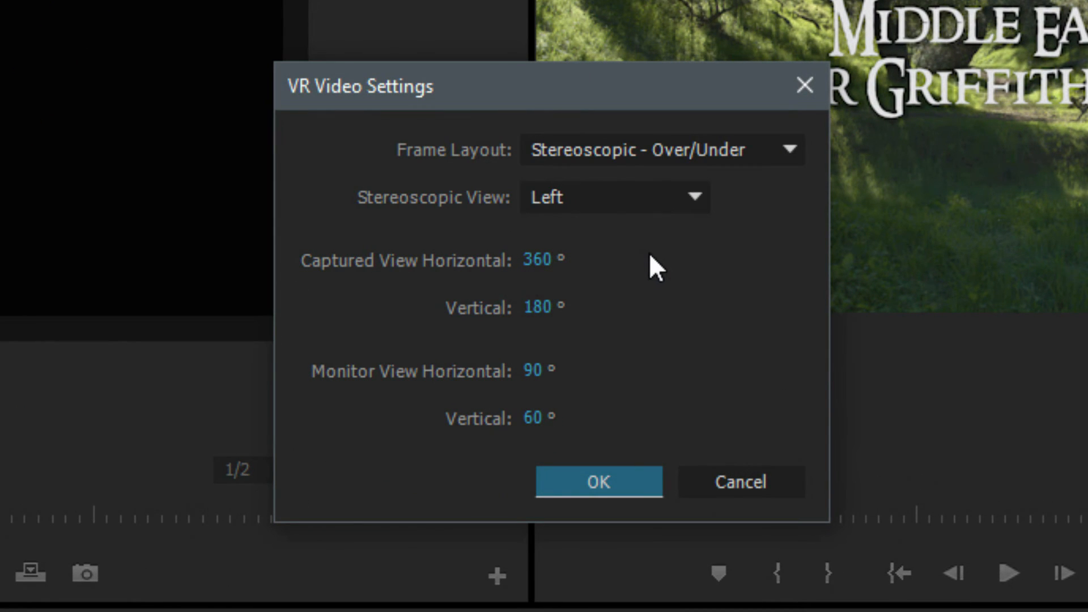
{"action": "left_click", "coordinate": [556, 151]}
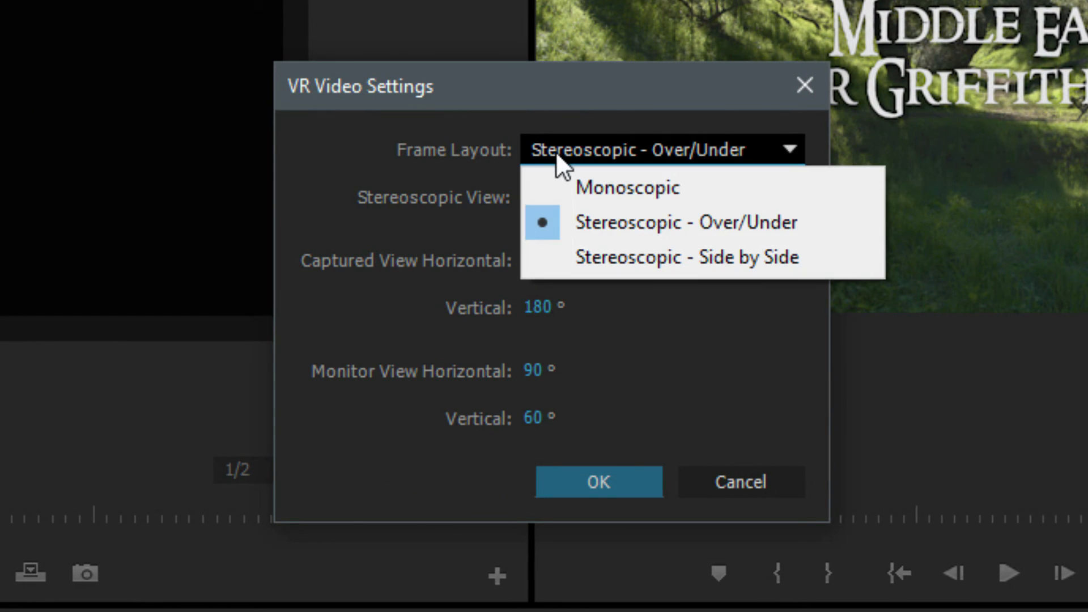
{"action": "left_click", "coordinate": [622, 195]}
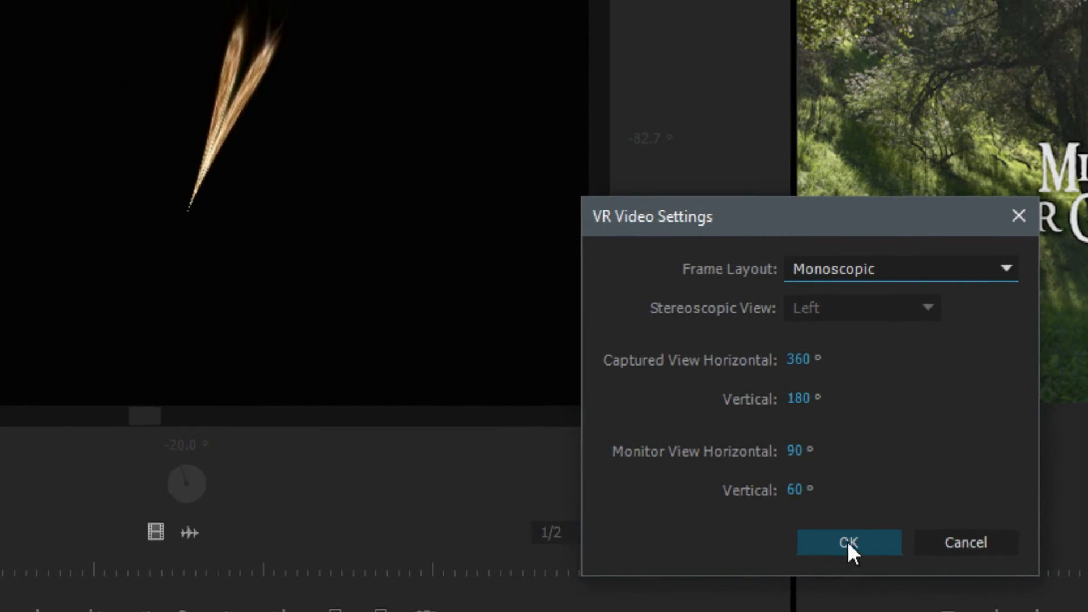
{"action": "left_click", "coordinate": [599, 481]}
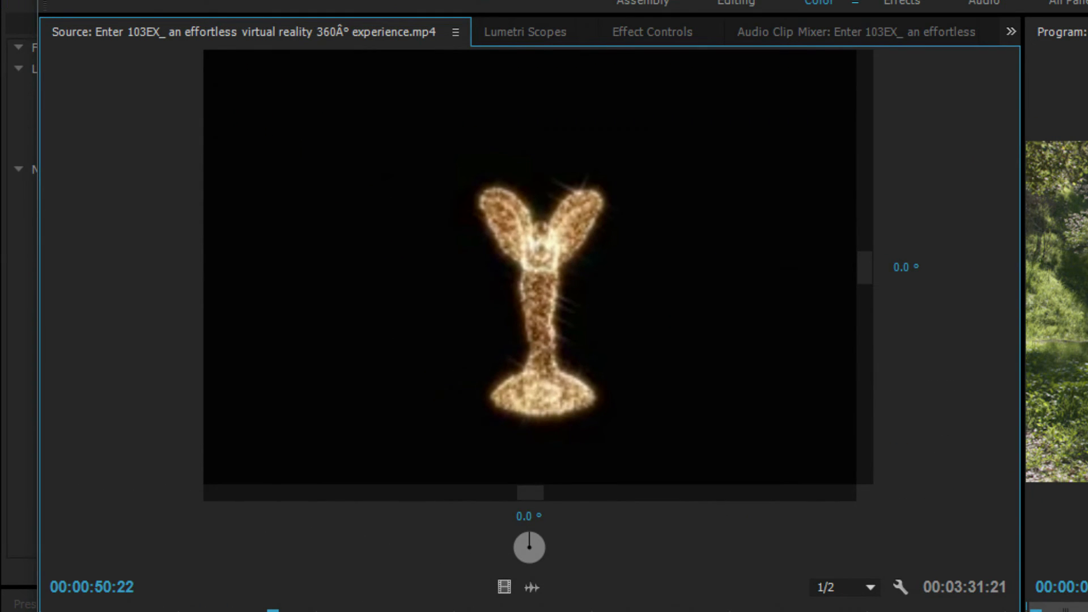
Scrub the 360° car video from its start to the interior shot at 00:01:15:19 and start playback.
{"action": "key", "text": "Home"}
{"action": "left_click_drag", "start_coordinate": [43, 611], "coordinate": [140, 611]}
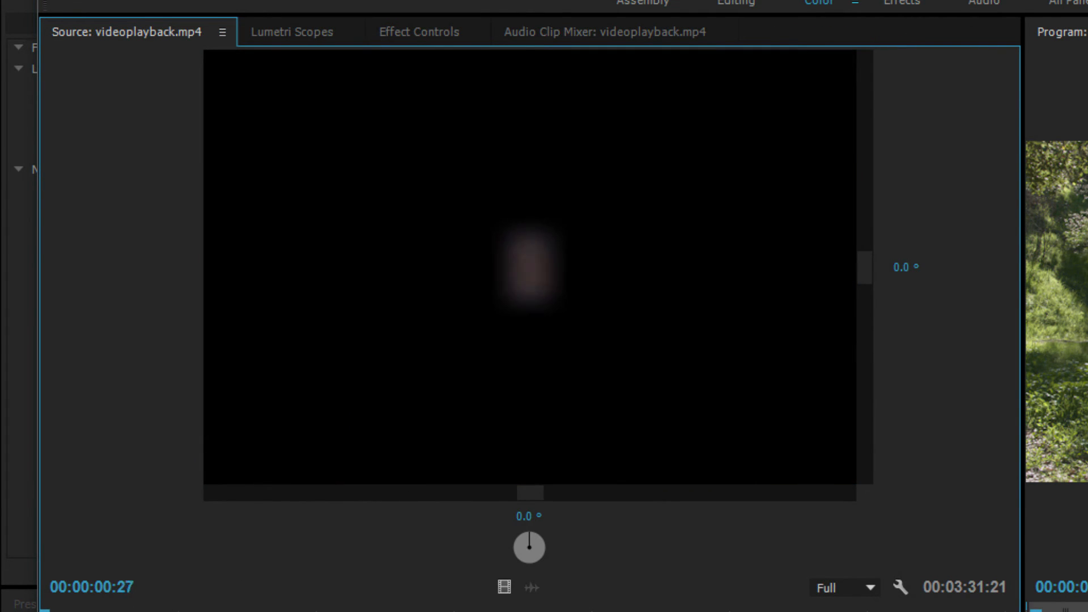
{"action": "left_click_drag", "start_coordinate": [49, 611], "coordinate": [387, 609]}
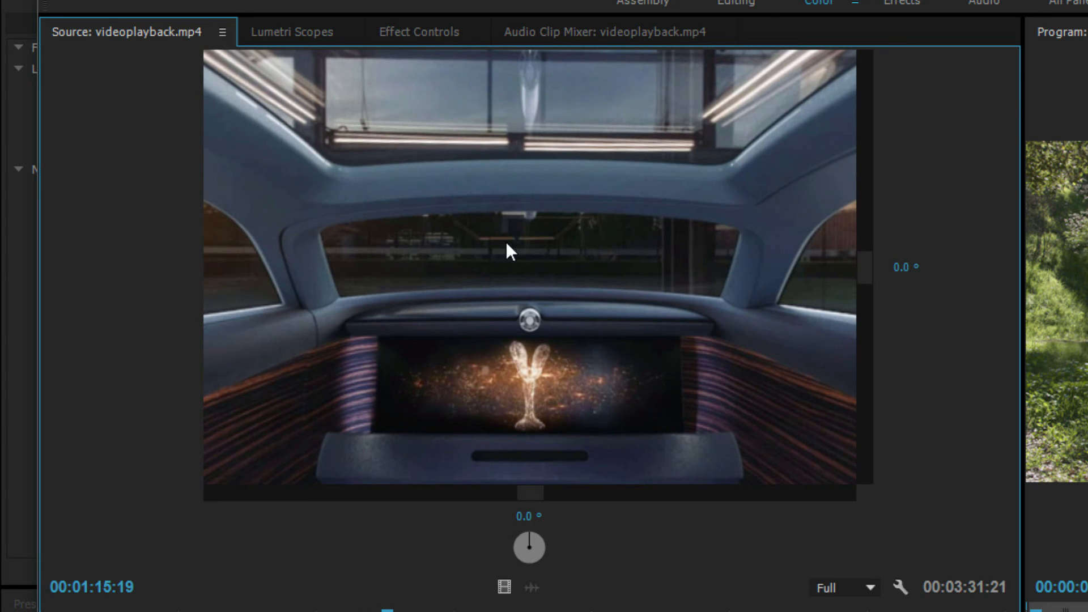
{"action": "key", "text": "space"}
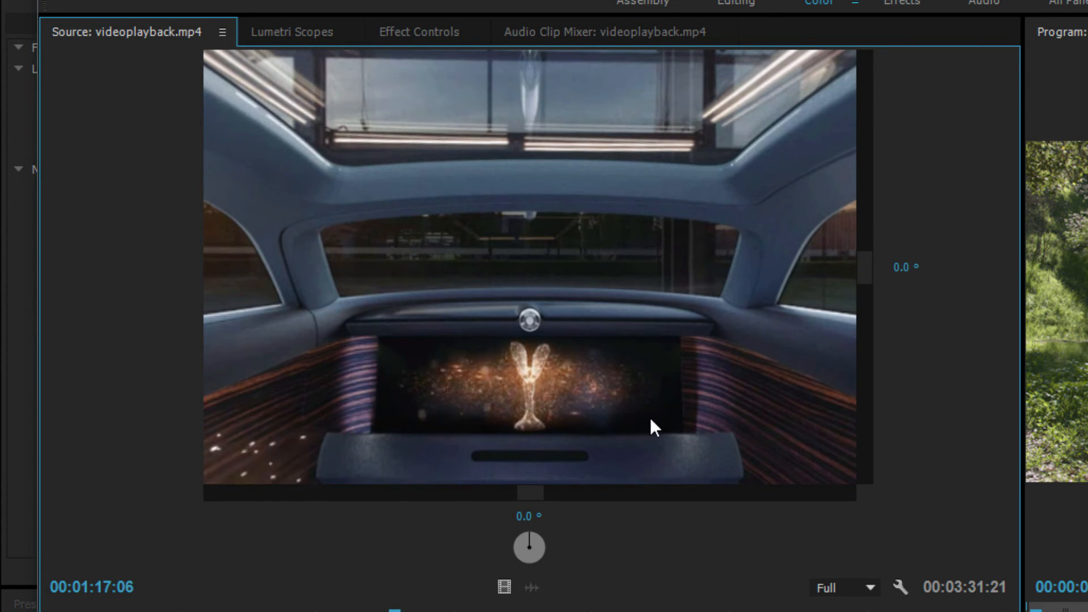
Look around the car interior during playback by rotating the VR view in all directions, ending at about -10.4° horizontally and -9.4° vertically.
{"action": "left_click_drag", "start_coordinate": [715, 370], "coordinate": [521, 353]}
{"action": "left_click_drag", "start_coordinate": [610, 359], "coordinate": [537, 494]}
{"action": "left_click_drag", "start_coordinate": [543, 218], "coordinate": [669, 318]}
{"action": "left_click_drag", "start_coordinate": [377, 290], "coordinate": [775, 258]}
{"action": "left_click_drag", "start_coordinate": [440, 307], "coordinate": [539, 253]}
{"action": "left_click_drag", "start_coordinate": [490, 346], "coordinate": [700, 244]}
{"action": "left_click_drag", "start_coordinate": [510, 307], "coordinate": [763, 252]}
{"action": "left_click_drag", "start_coordinate": [387, 253], "coordinate": [713, 245]}
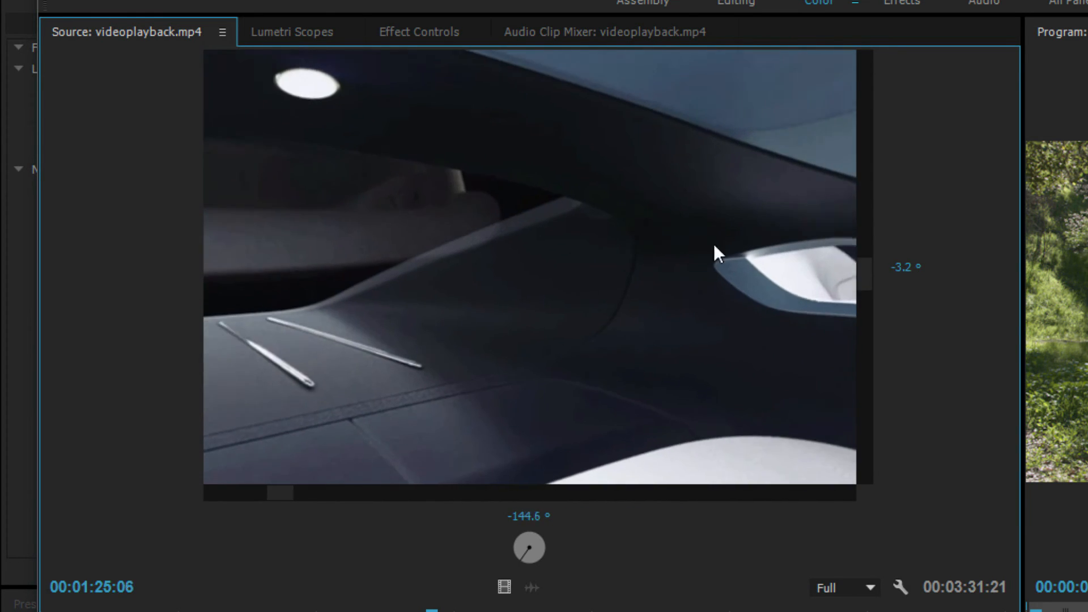
{"action": "left_click_drag", "start_coordinate": [510, 284], "coordinate": [656, 63]}
{"action": "left_click_drag", "start_coordinate": [632, 325], "coordinate": [828, 519]}
{"action": "left_click_drag", "start_coordinate": [316, 263], "coordinate": [765, 380]}
{"action": "left_click_drag", "start_coordinate": [544, 362], "coordinate": [687, 326]}
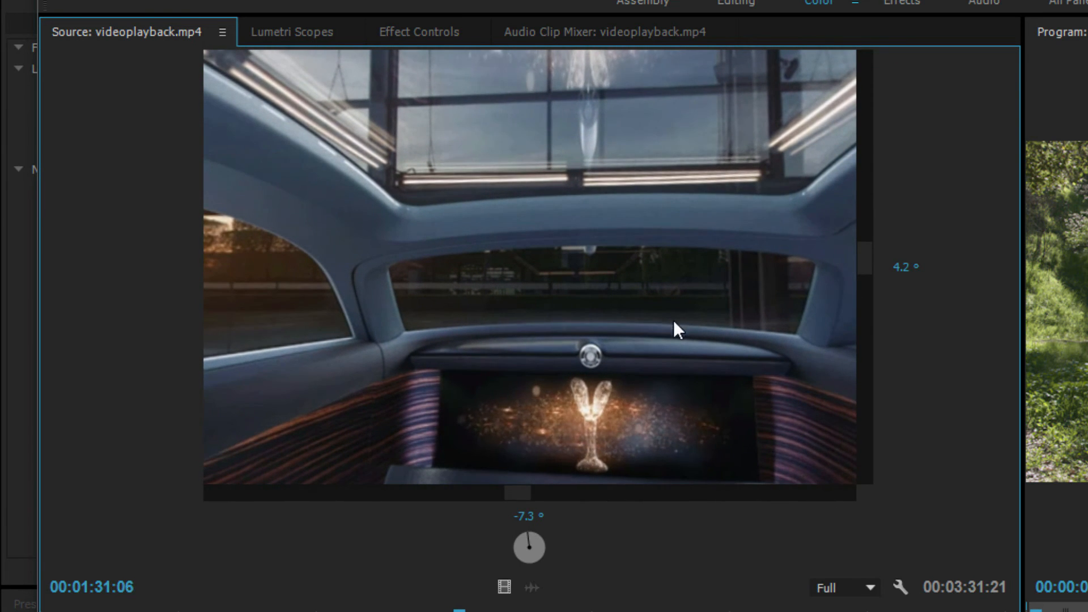
{"action": "left_click_drag", "start_coordinate": [611, 360], "coordinate": [708, 272]}
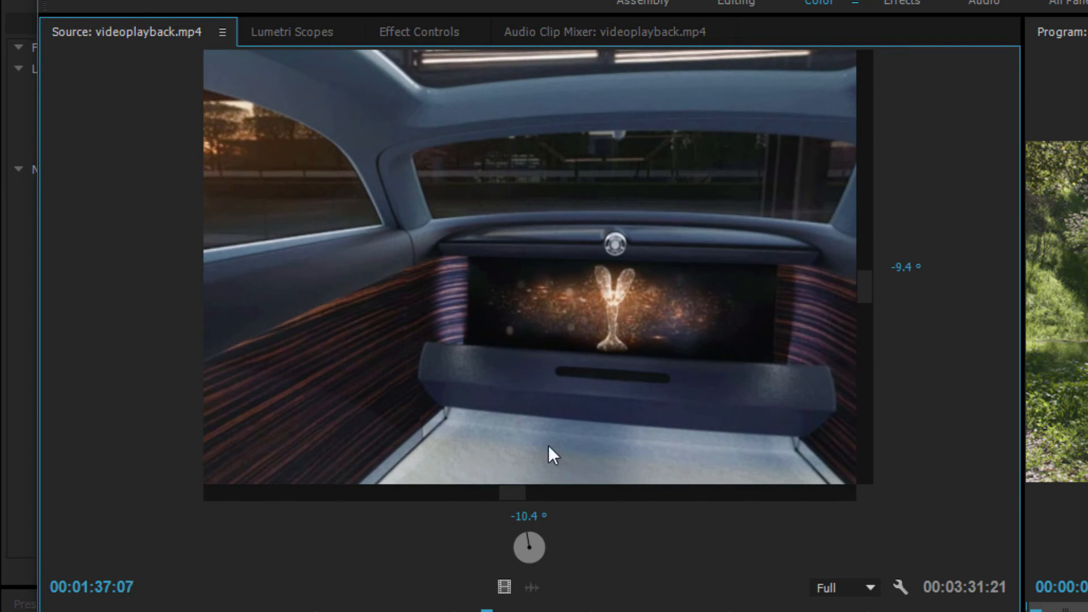
Scrub the 360° car video forward to the night road scene at 00:02:55:04 and look around it by rotating the VR view.
{"action": "left_click", "coordinate": [579, 610]}
{"action": "left_click_drag", "start_coordinate": [683, 611], "coordinate": [843, 608]}
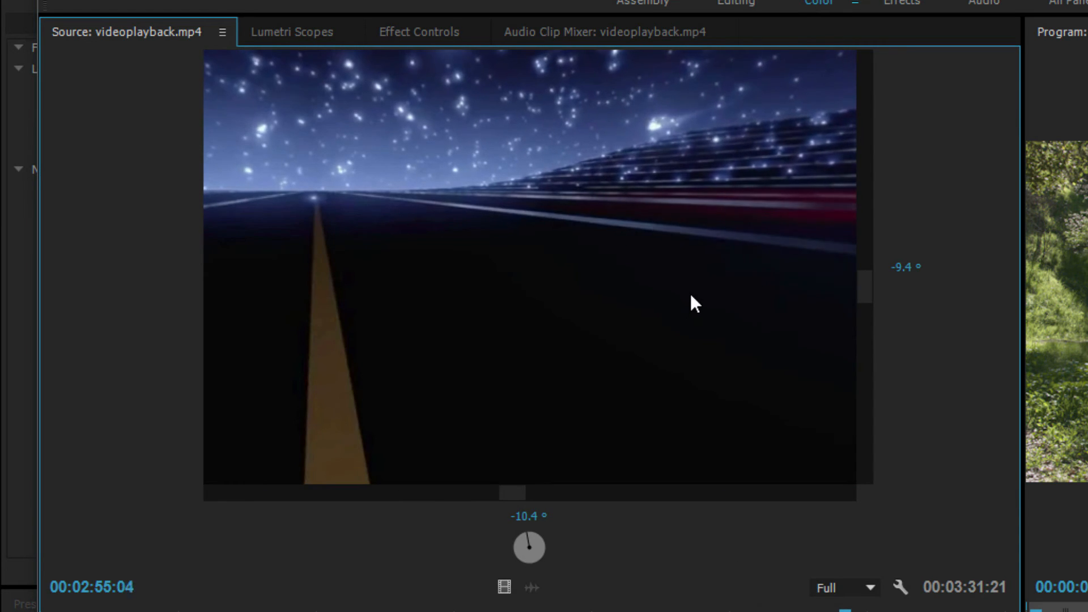
{"action": "left_click_drag", "start_coordinate": [673, 294], "coordinate": [550, 322]}
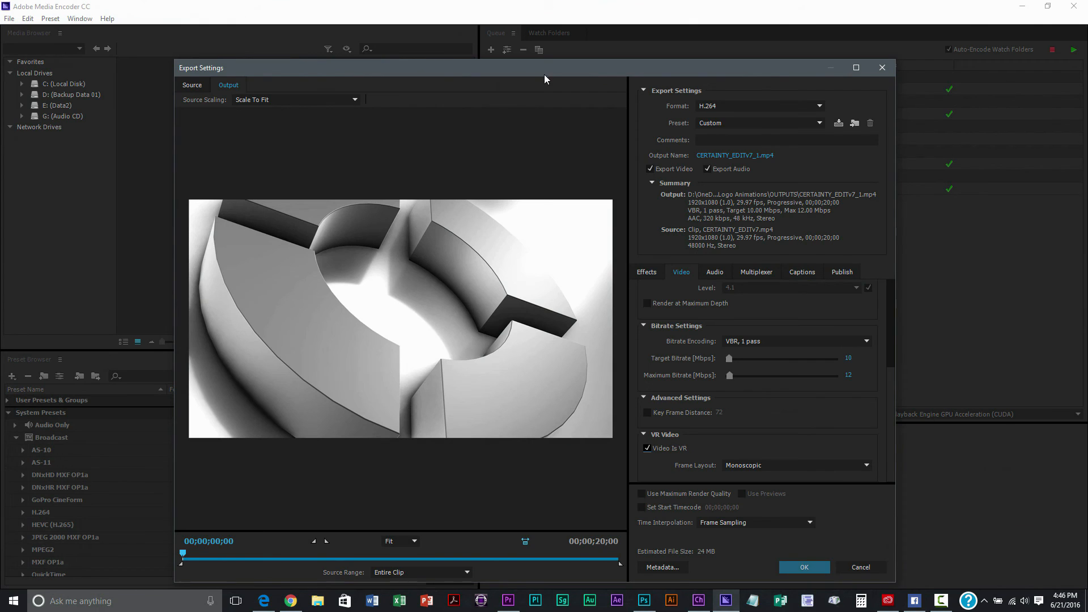
In Adobe Media Encoder, examine the VR Video options in the CERTAINTY_EDITv7.mp4 export settings and close them without saving.
{"action": "left_click_drag", "start_coordinate": [534, 62], "coordinate": [422, 13]}
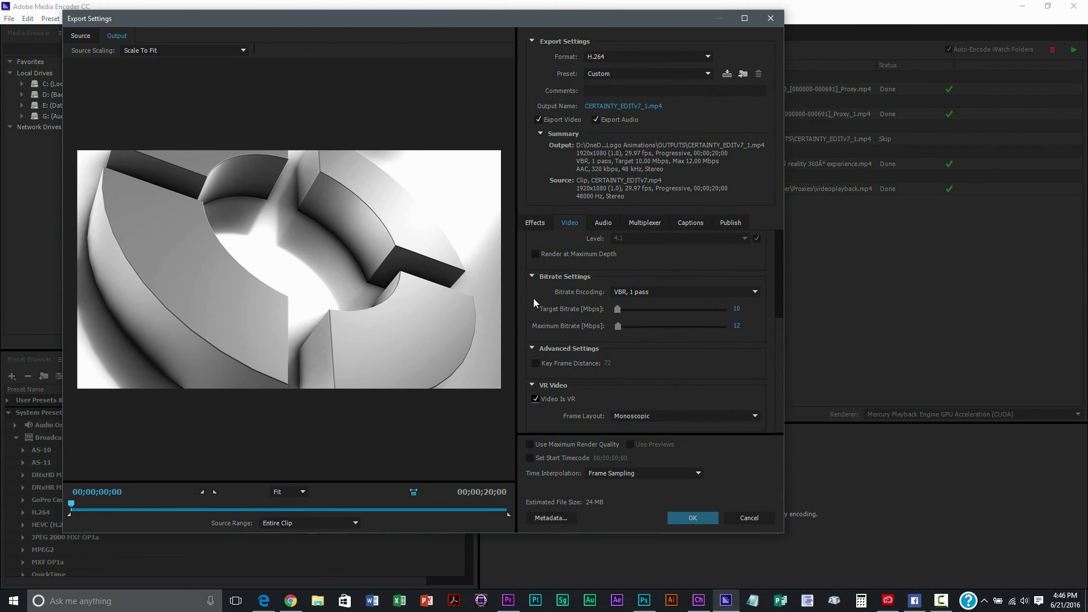
{"action": "left_click", "coordinate": [769, 19]}
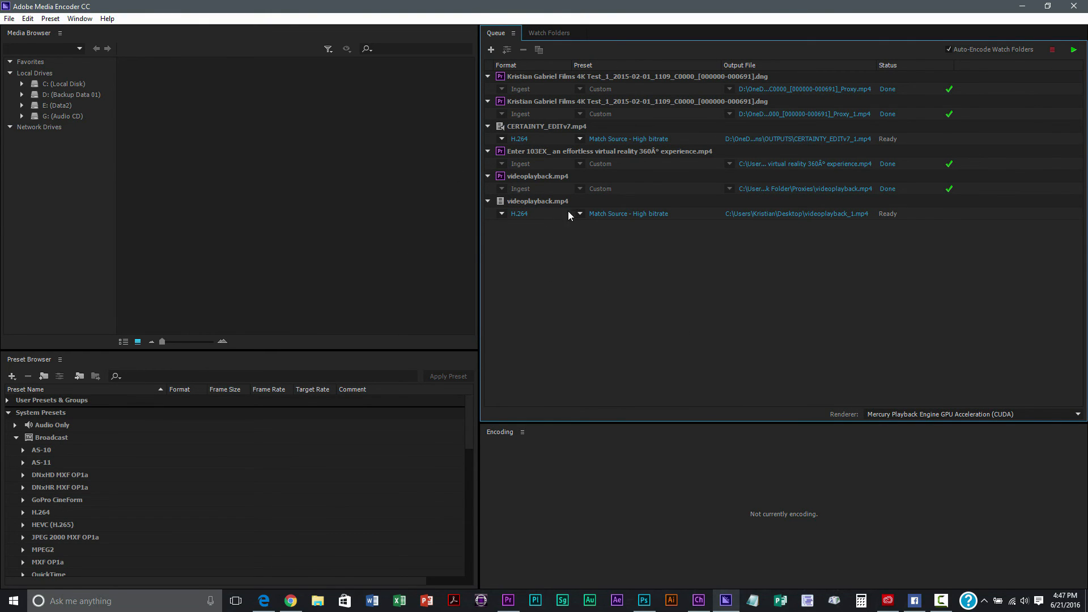
Try out the Video Is VR option in the export settings of the queued H.264 videoplayback.mp4 and discard the change.
{"action": "left_click", "coordinate": [595, 221]}
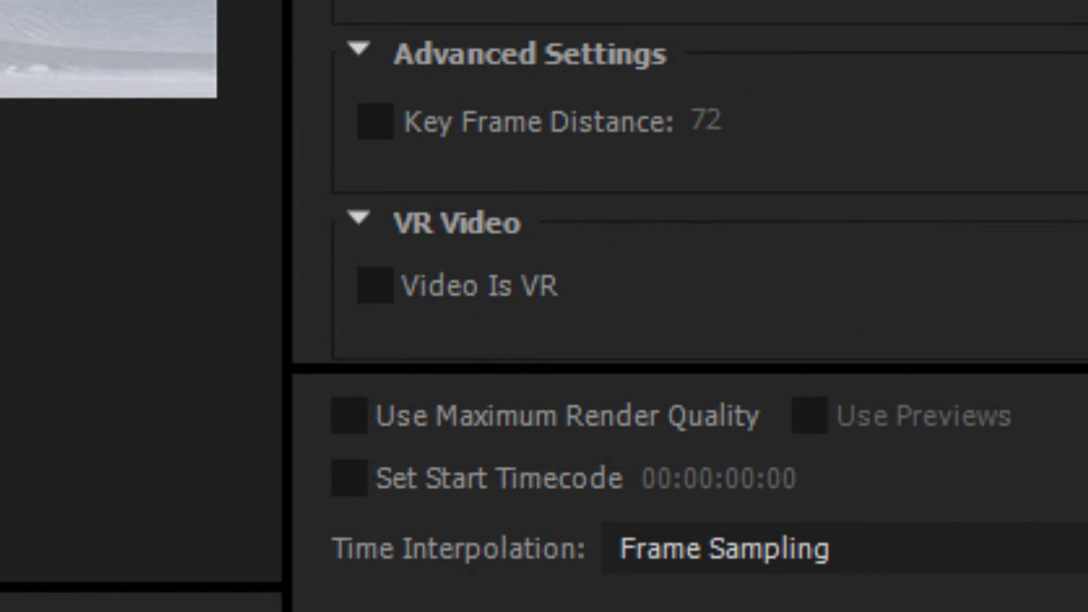
{"action": "left_click", "coordinate": [376, 288]}
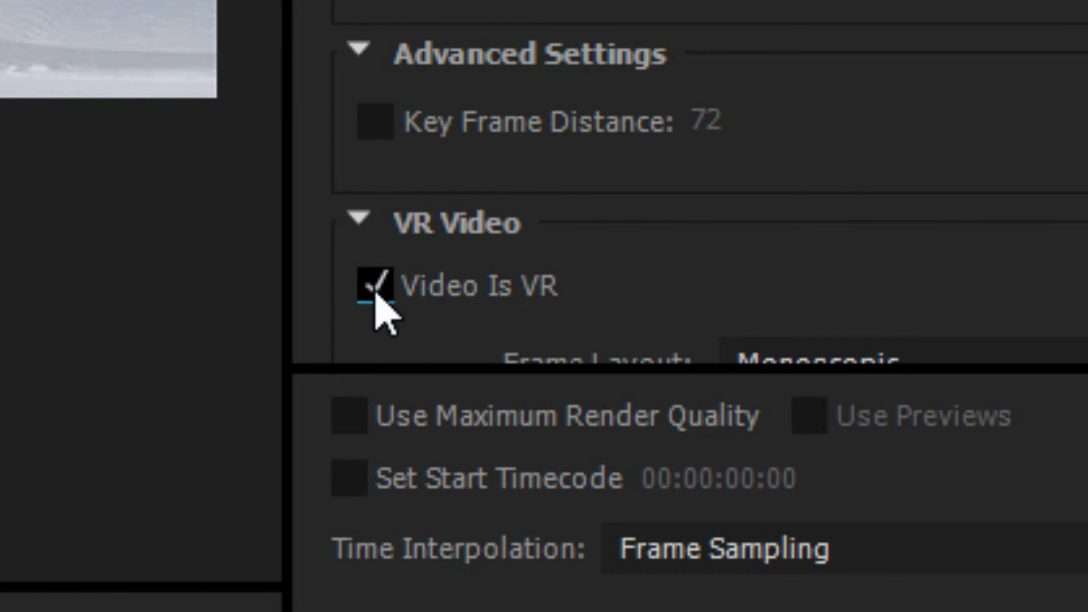
{"action": "scroll", "coordinate": [899, 170], "scroll_direction": "down", "scroll_amount": 1}
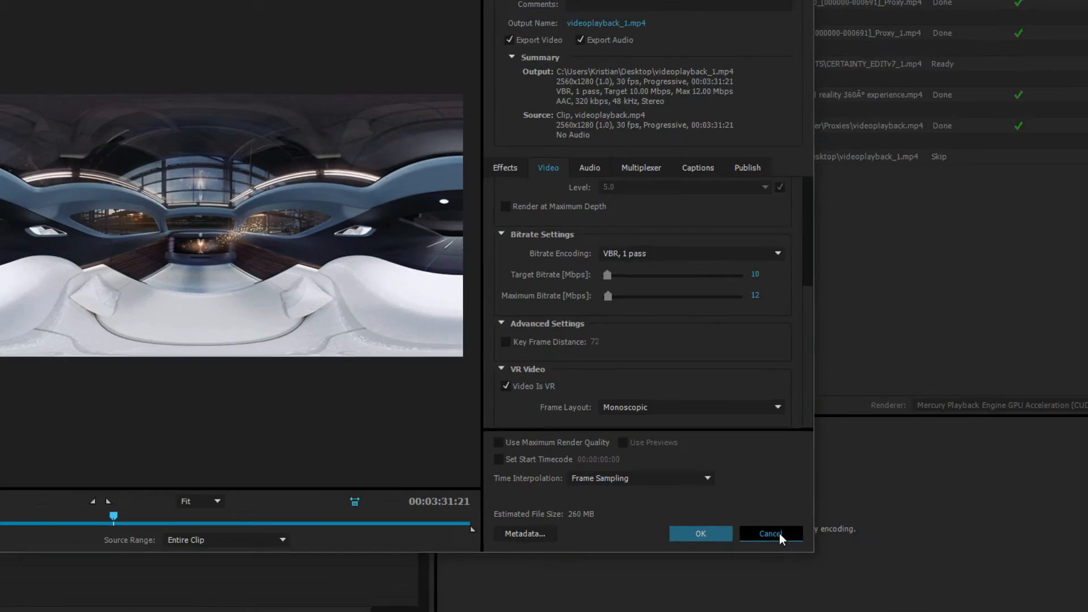
{"action": "left_click", "coordinate": [780, 535]}
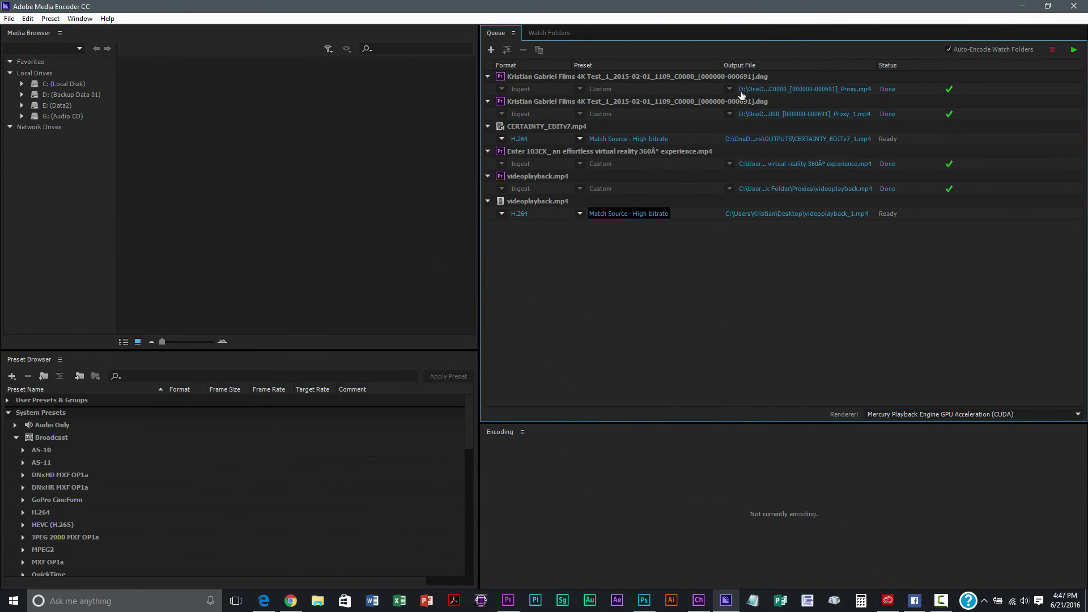